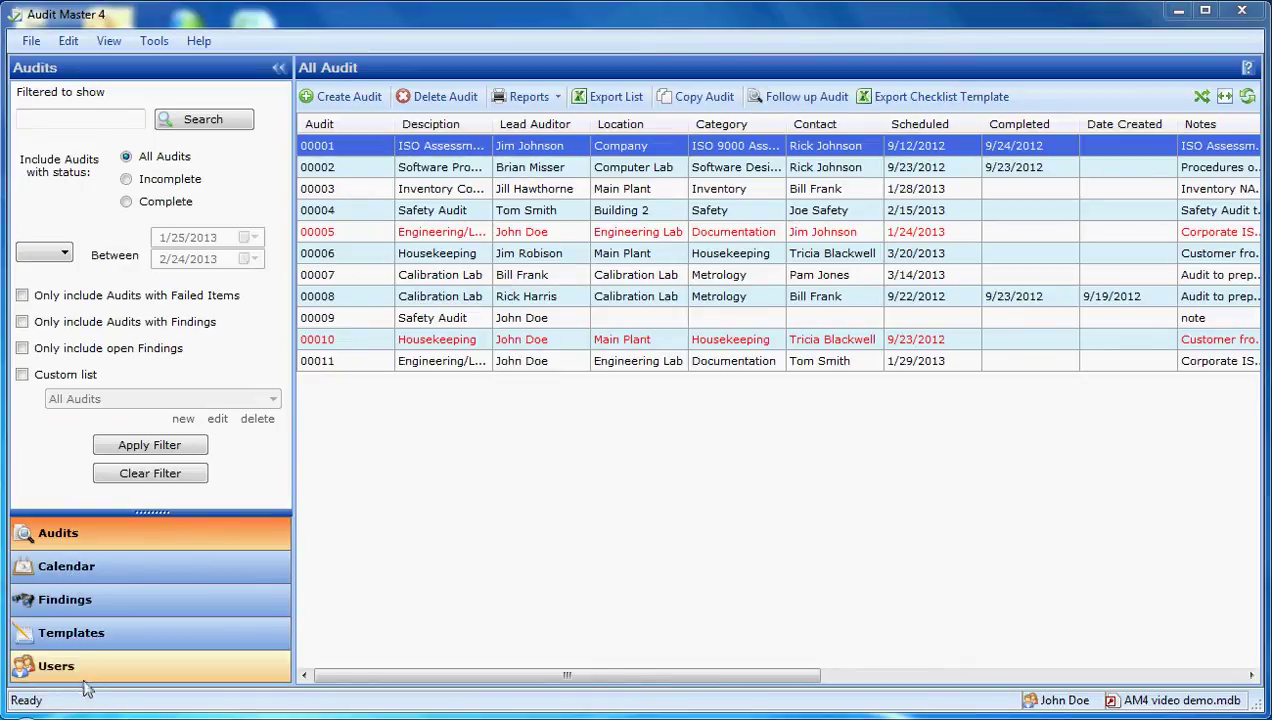
Open the 00010 Housekeeping finding and view High-priority corrective action P00001 for item 00004
click(57, 599)
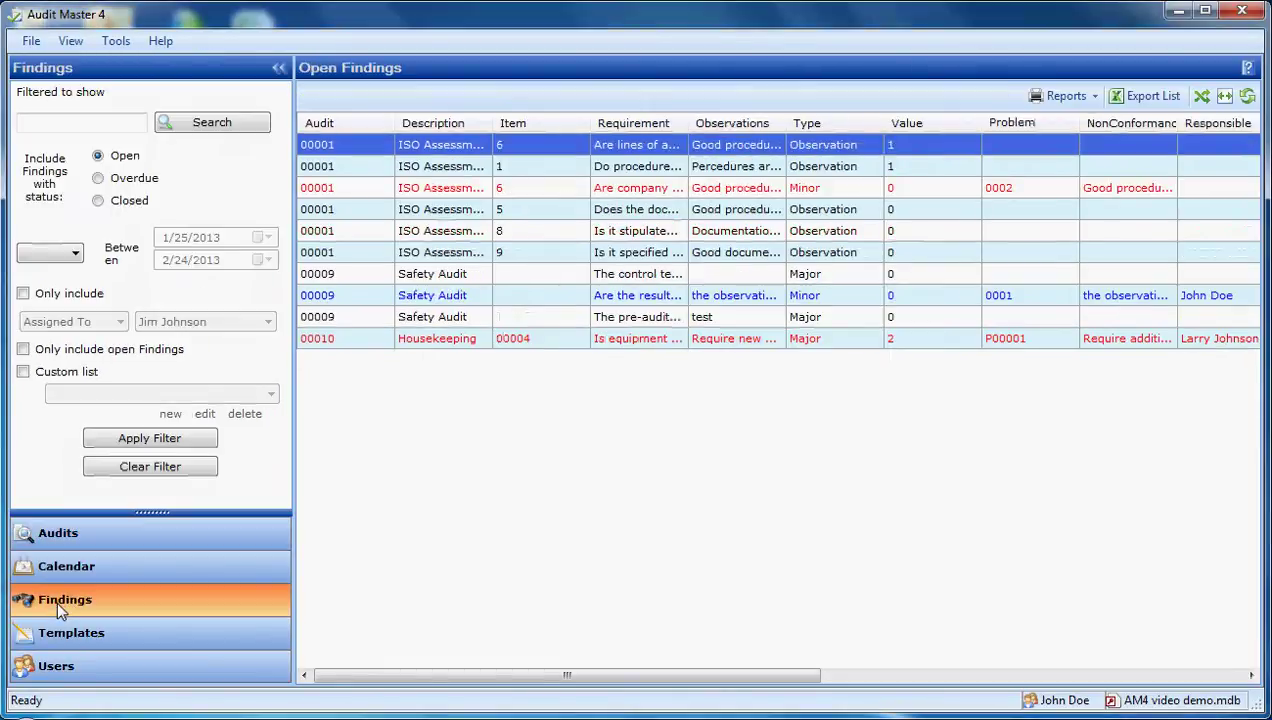
double_click(326, 340)
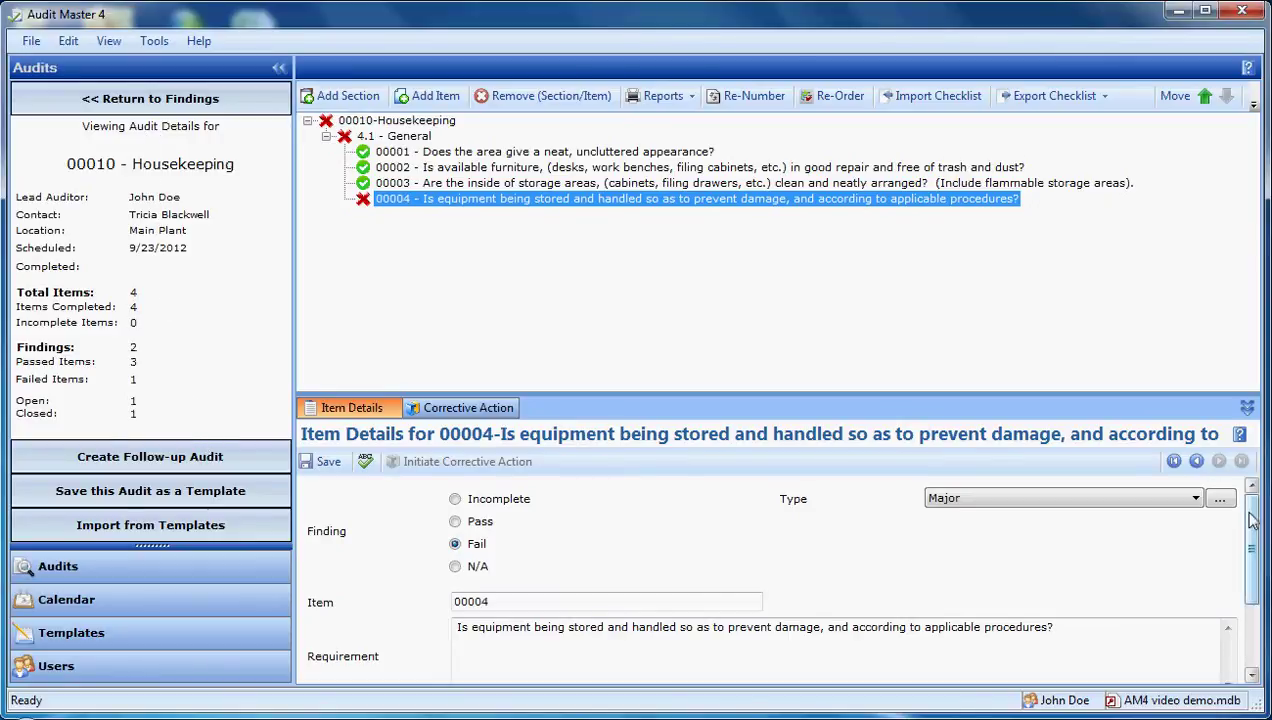
drag(1249, 514, 1257, 597)
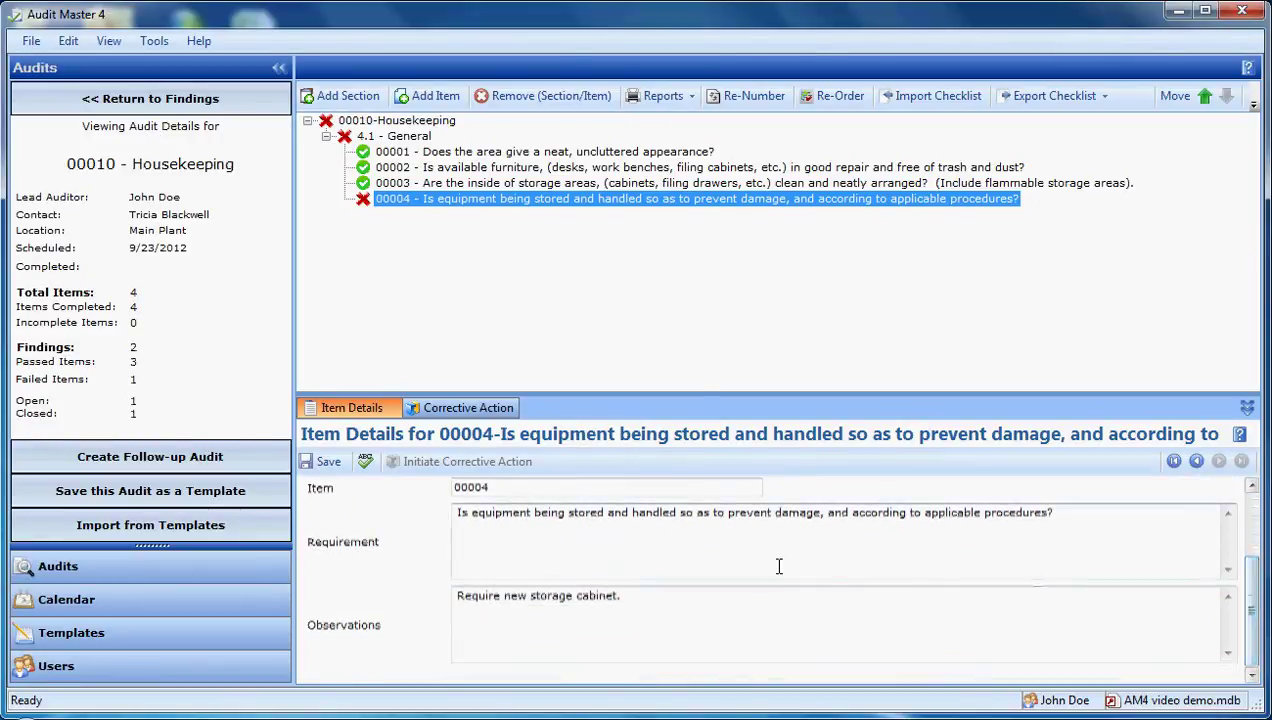
click(452, 410)
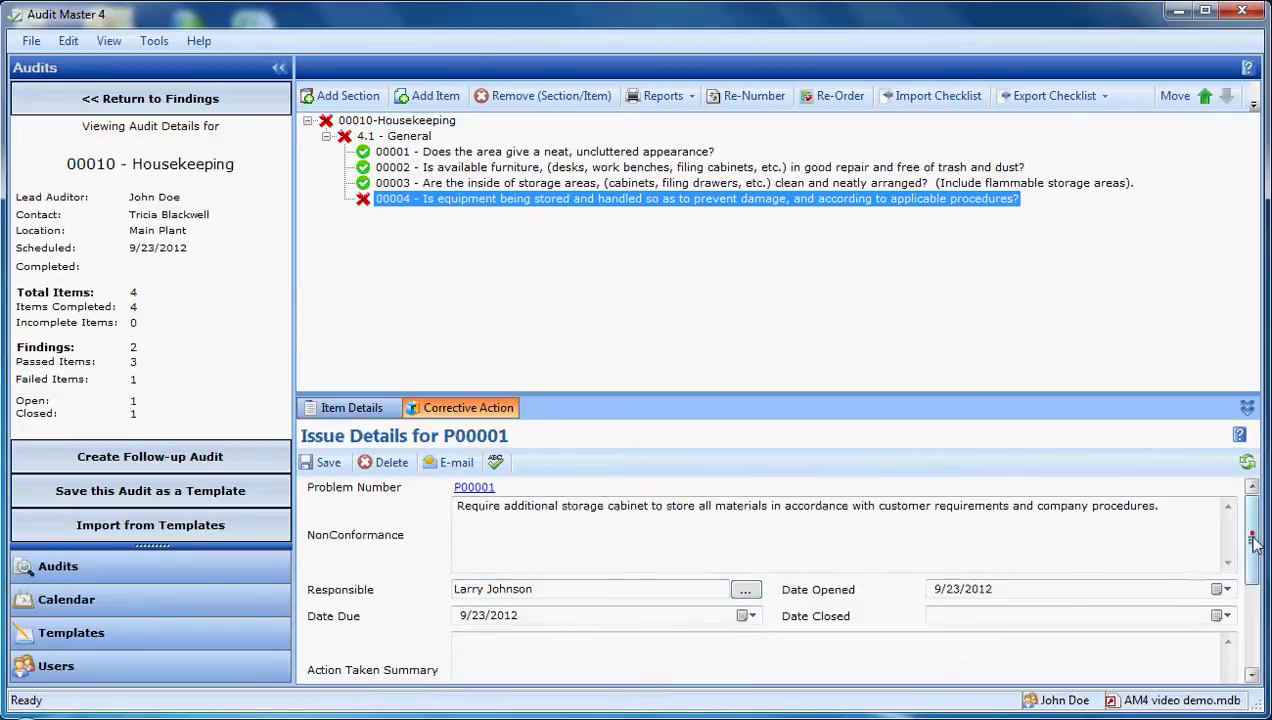
drag(1250, 530, 1257, 627)
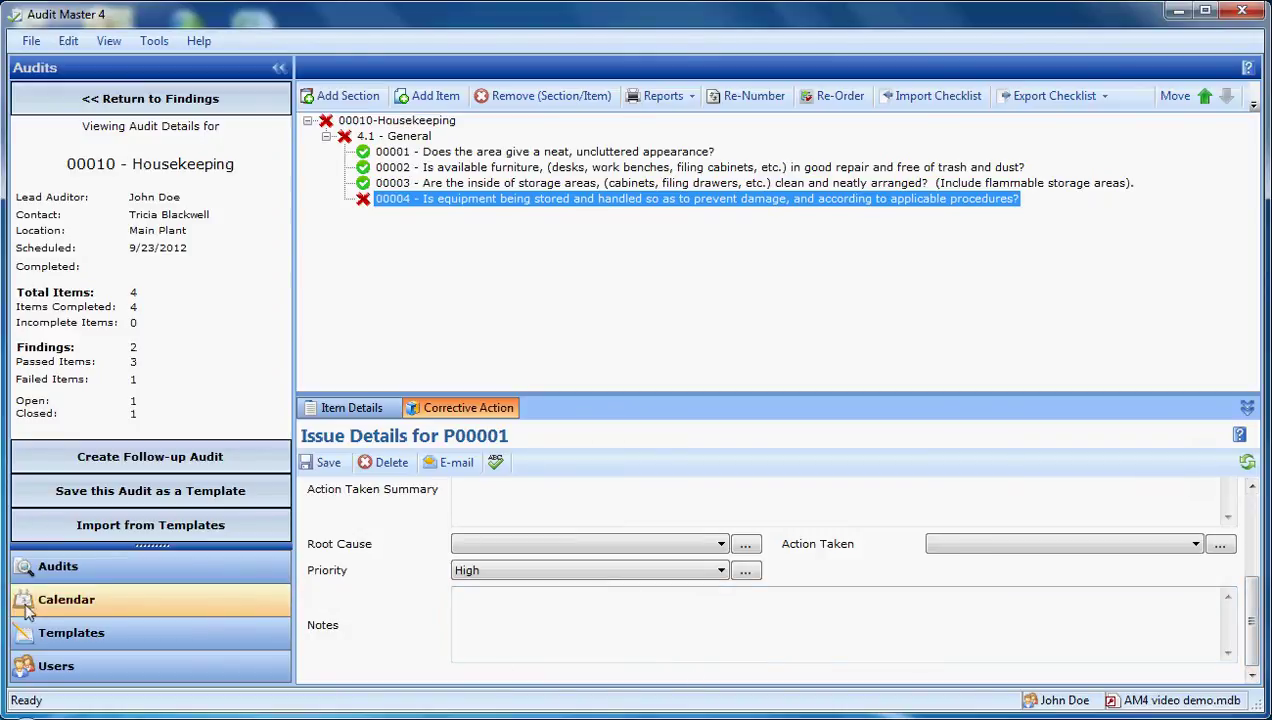
Show the audit calendar in Week View, then in Month View
click(55, 599)
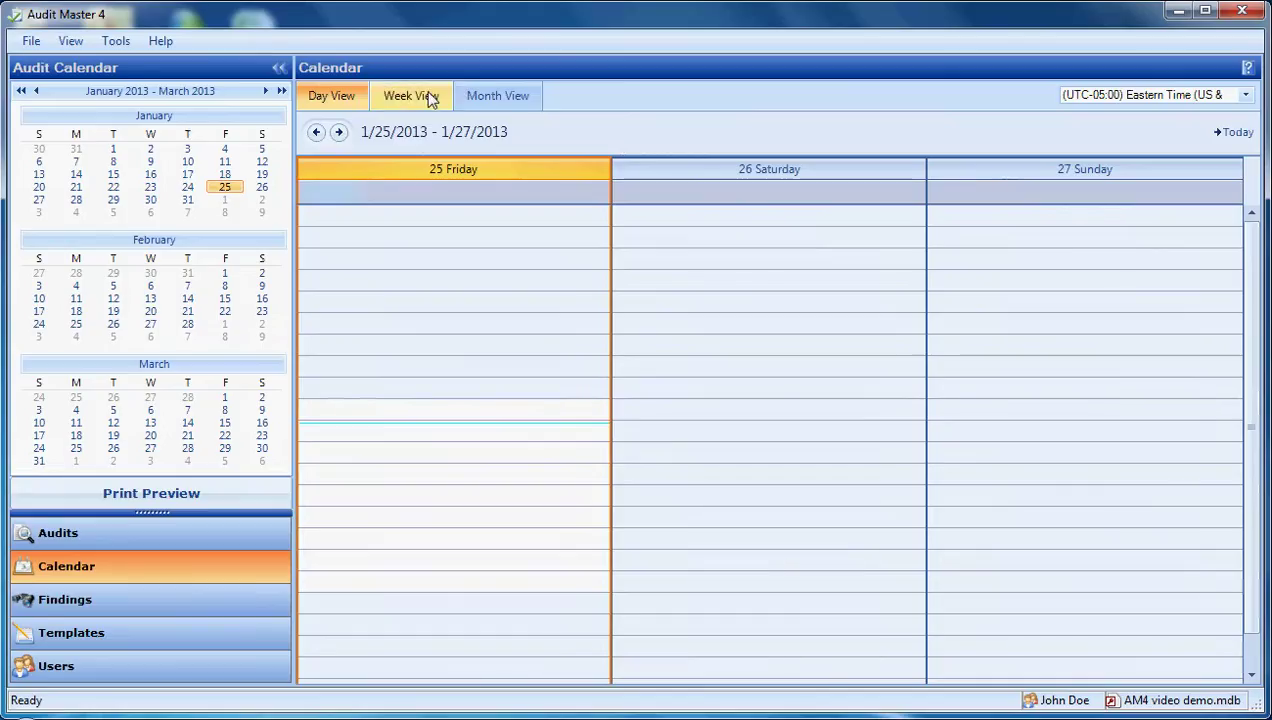
click(428, 96)
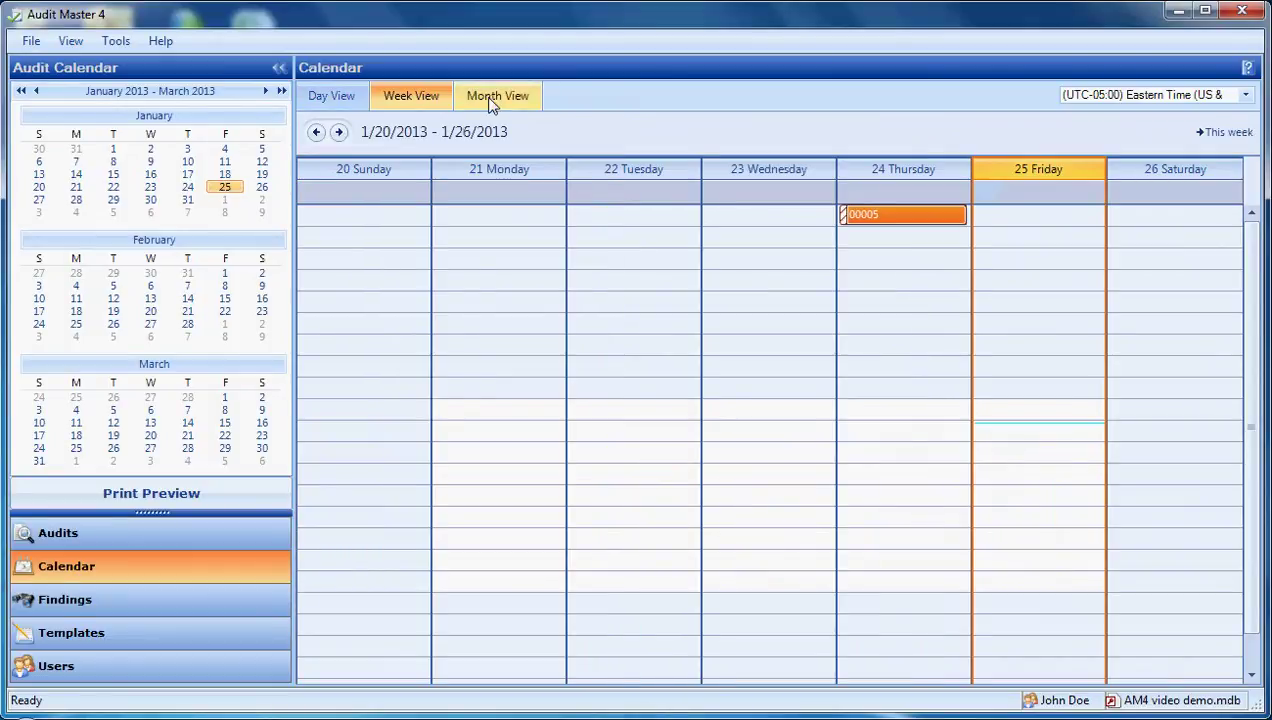
click(491, 102)
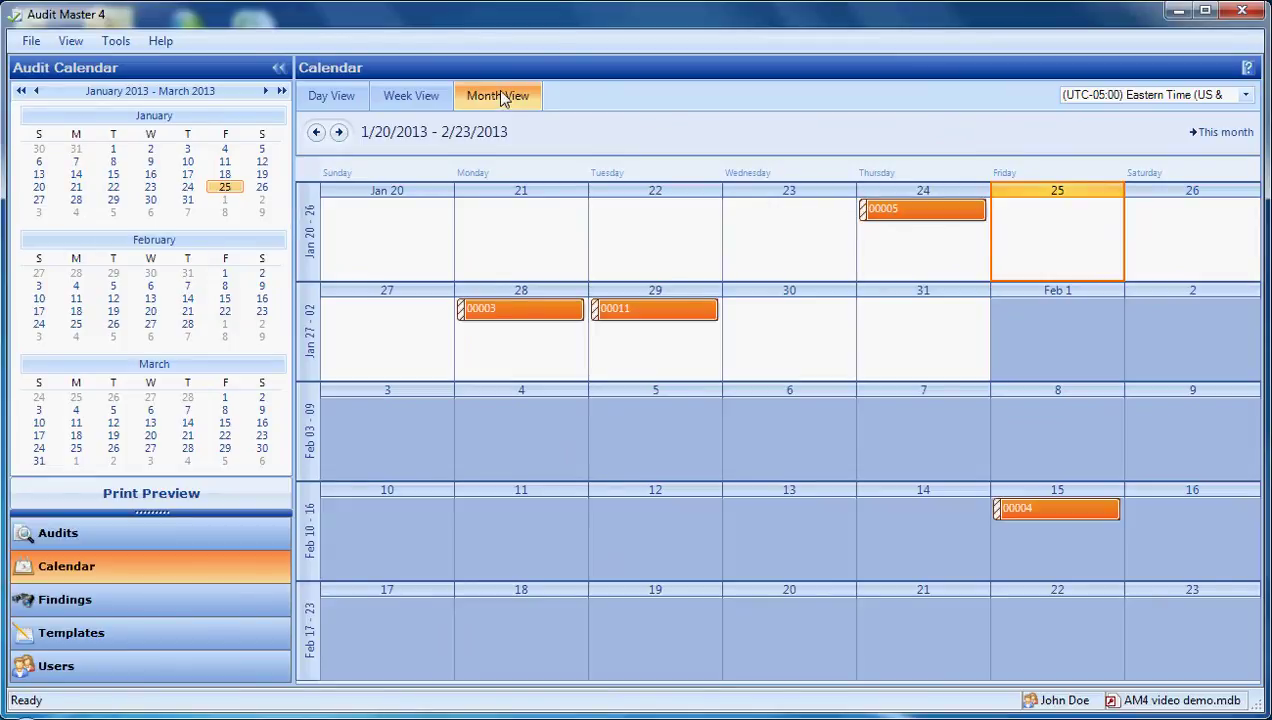
Open audit 00005 from the month calendar, then return to the full audit list
mouse_move(884, 216)
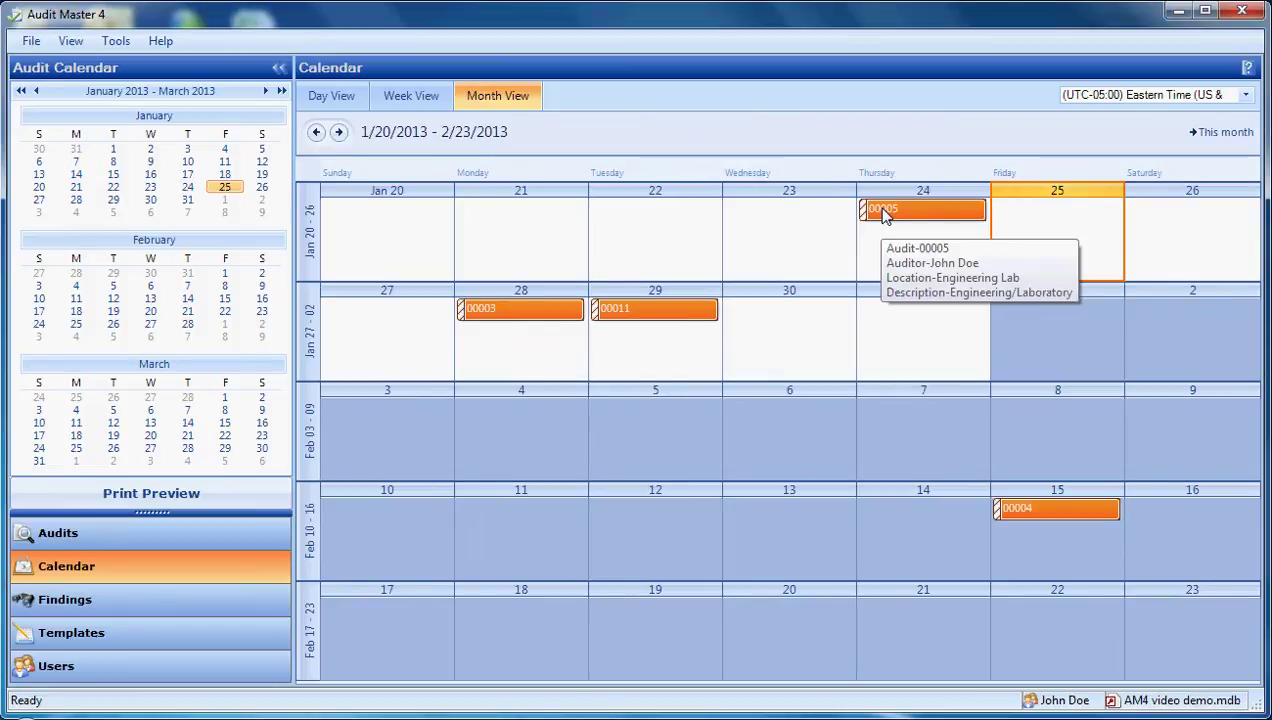
click(884, 216)
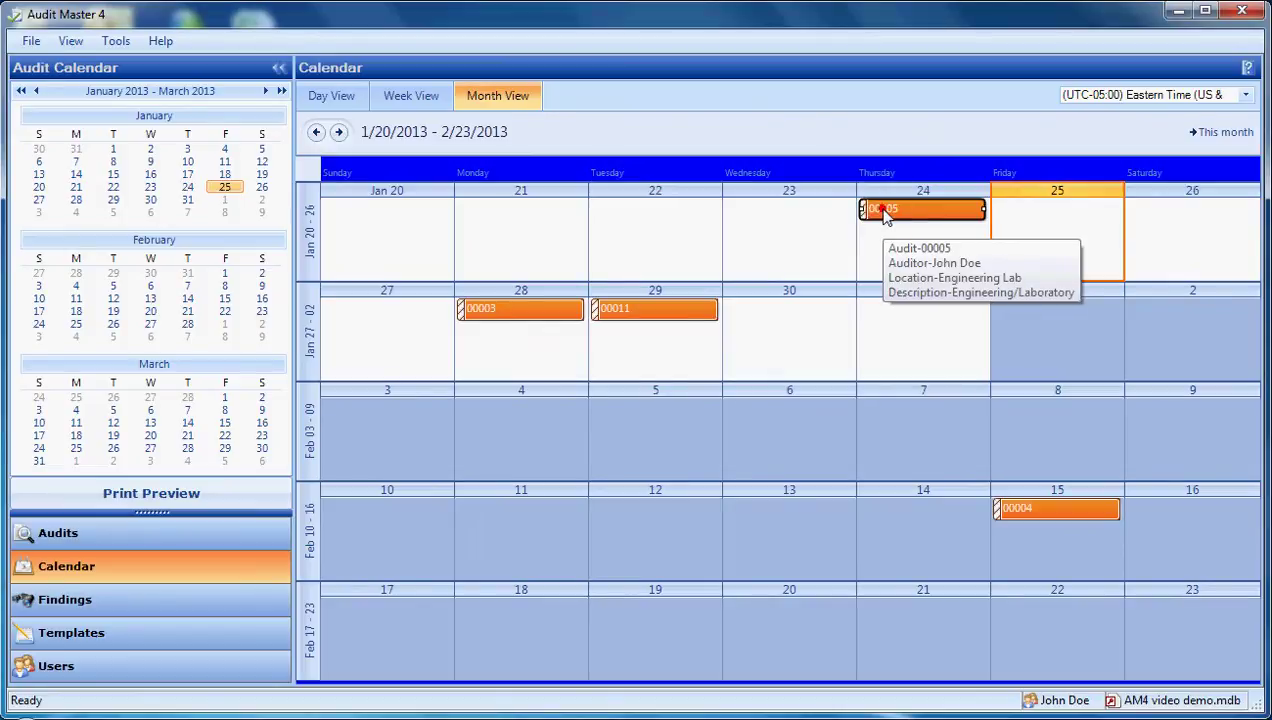
double_click(884, 216)
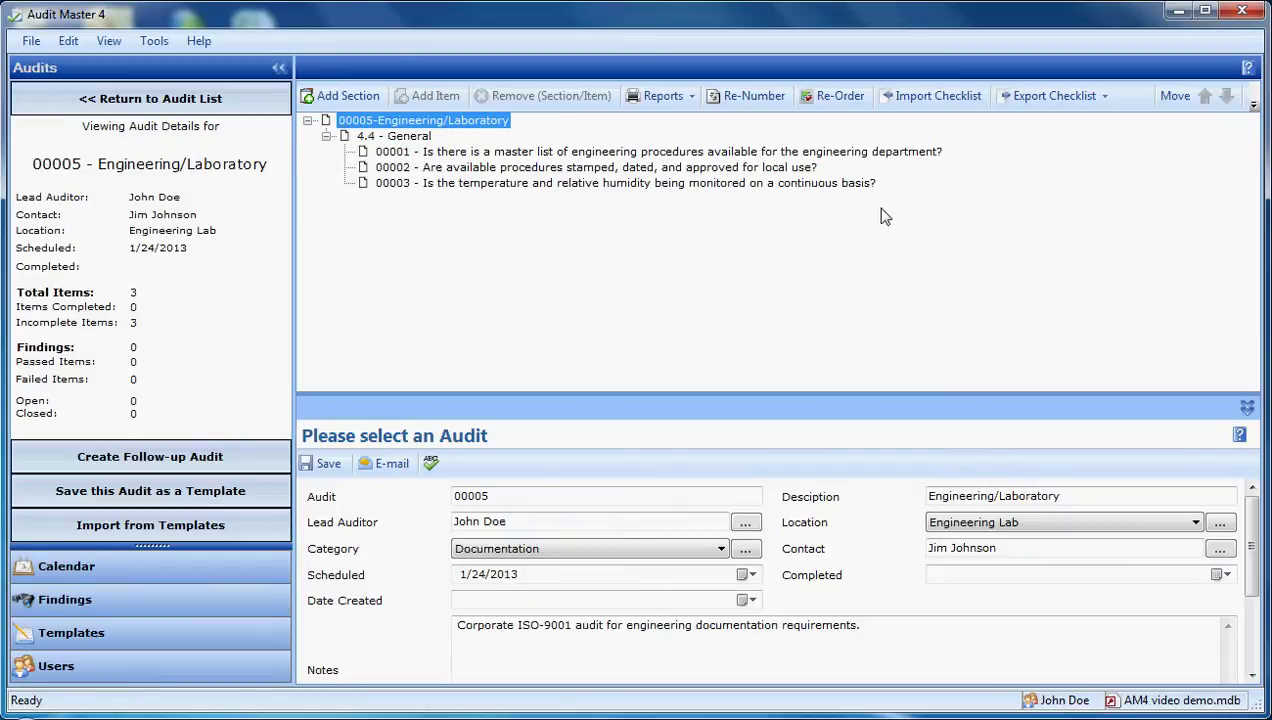
click(173, 105)
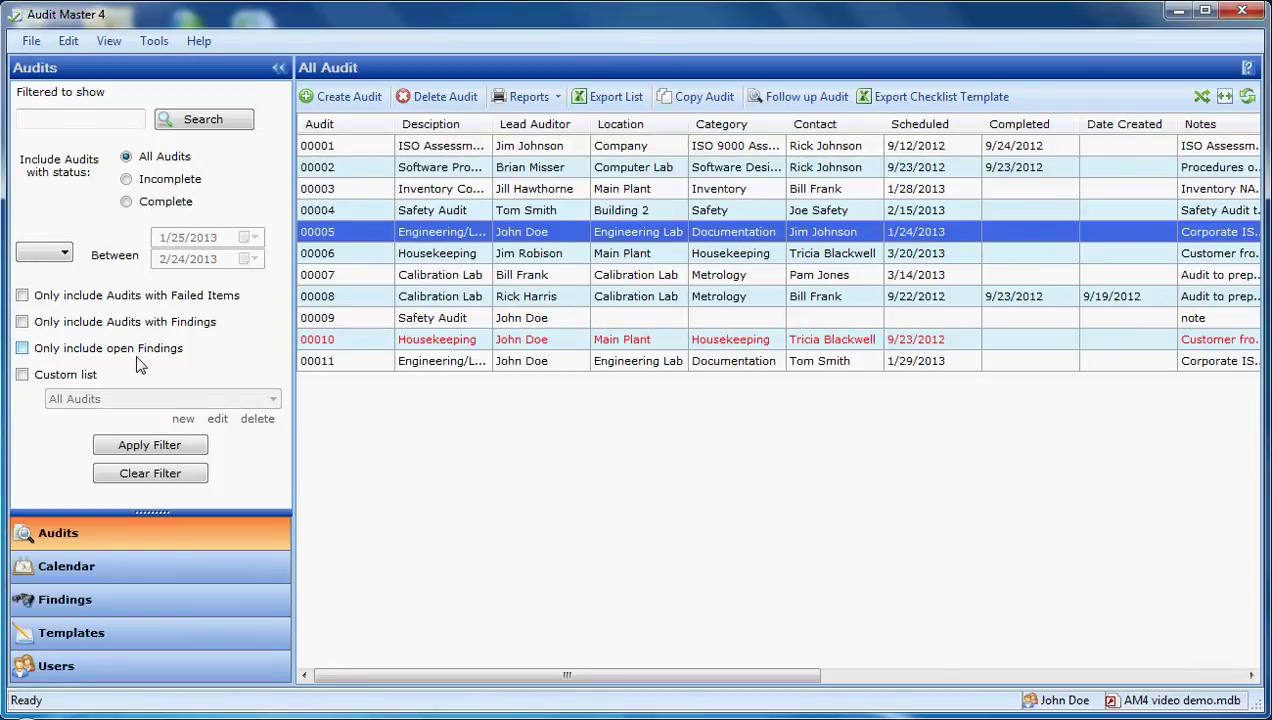
Filter the audit list by 'calibration', then clear the search to show all audits
click(92, 120)
text(calibration)
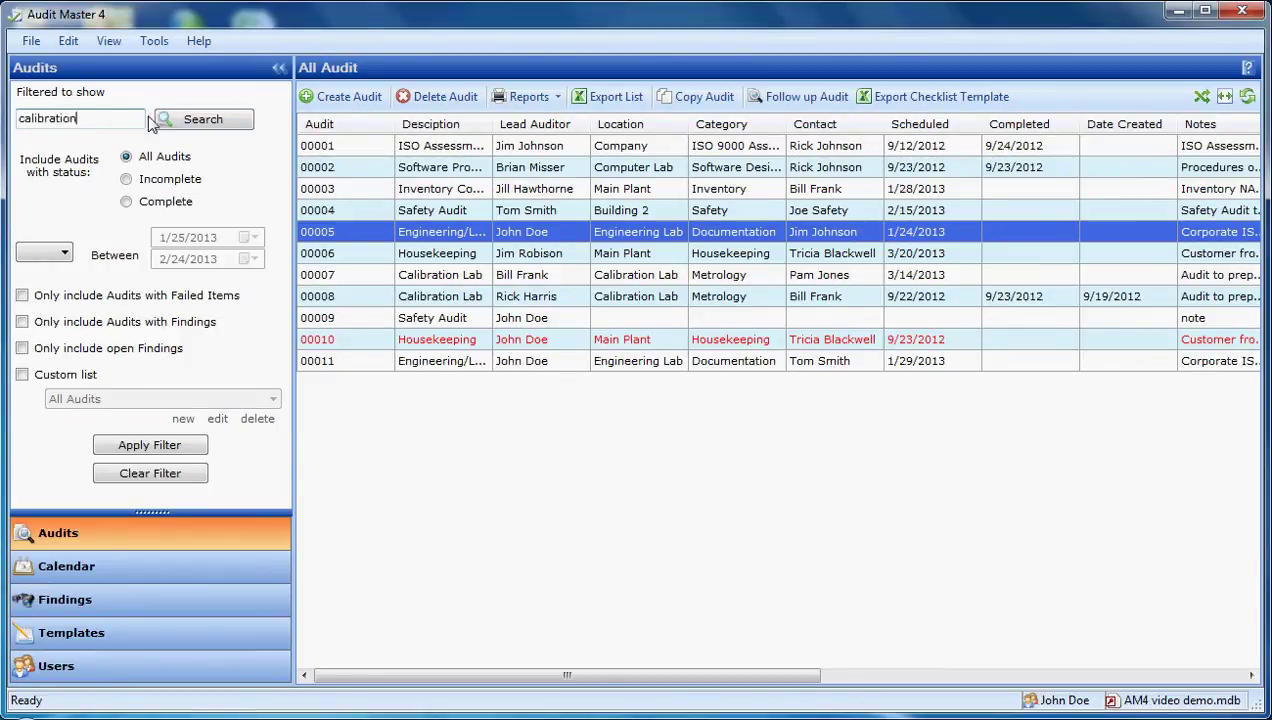
click(165, 121)
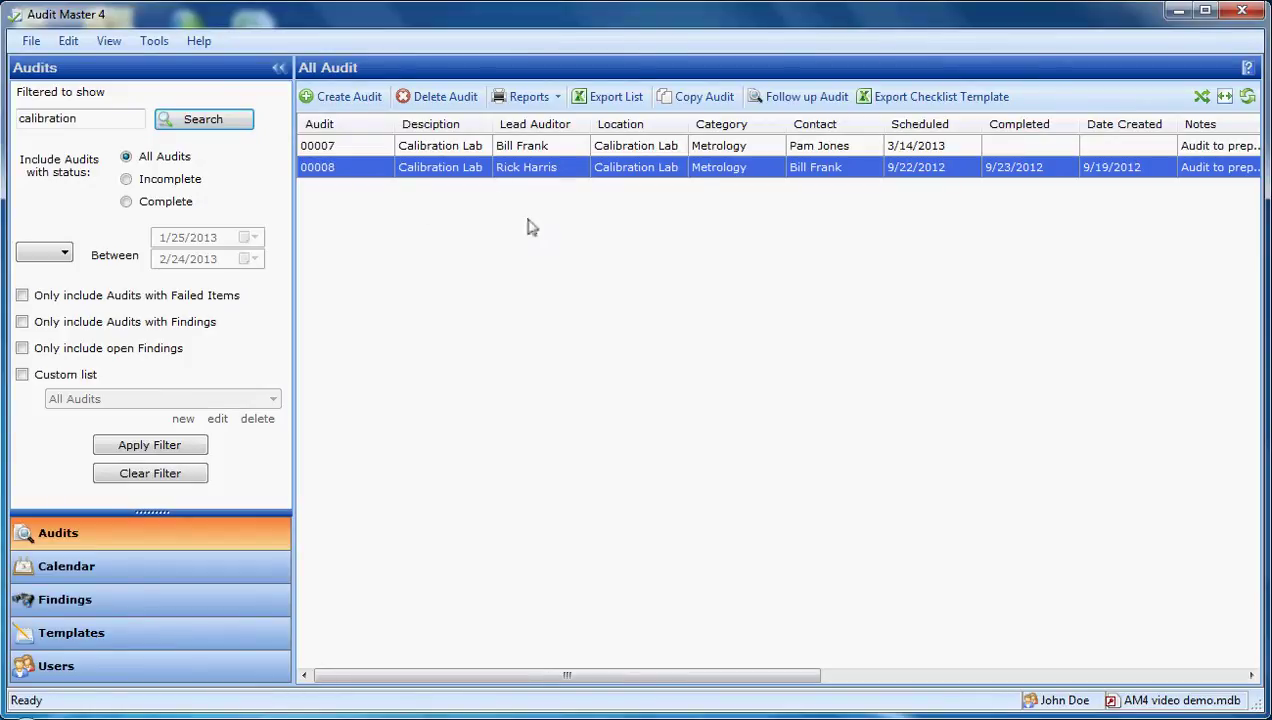
click(146, 441)
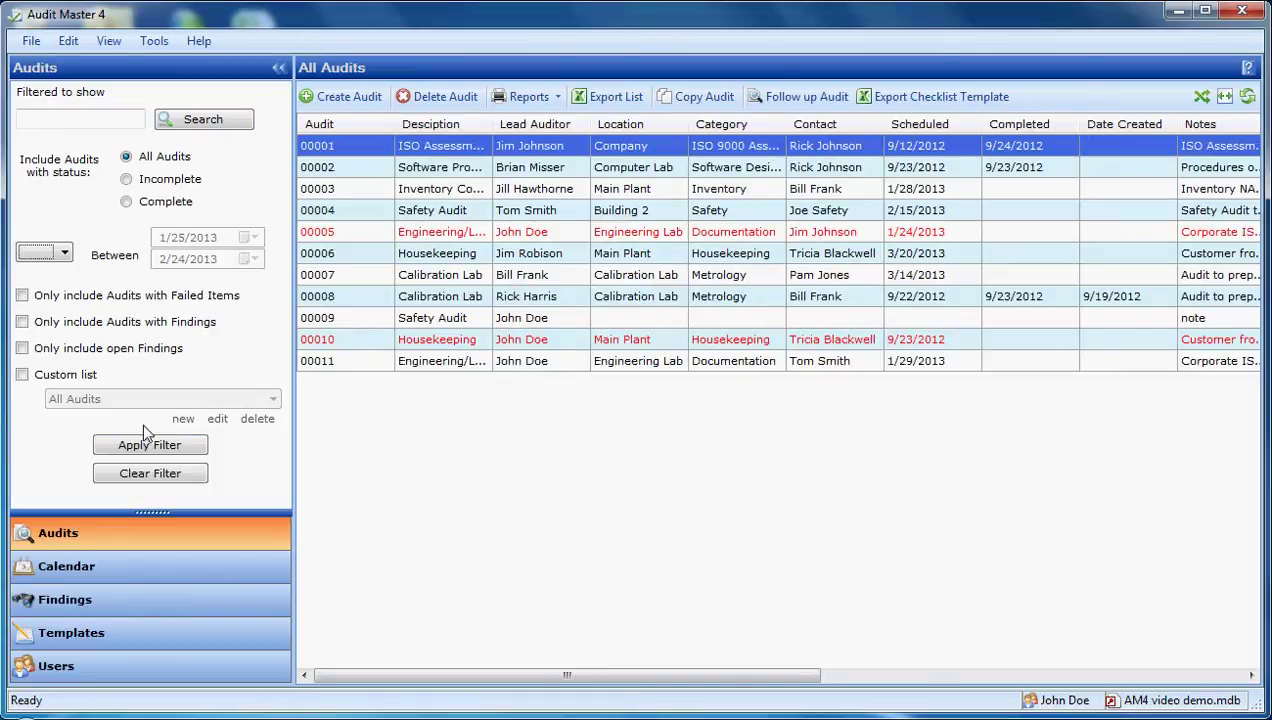
Open audit 00007 Calibration Lab and save it as a template
double_click(342, 276)
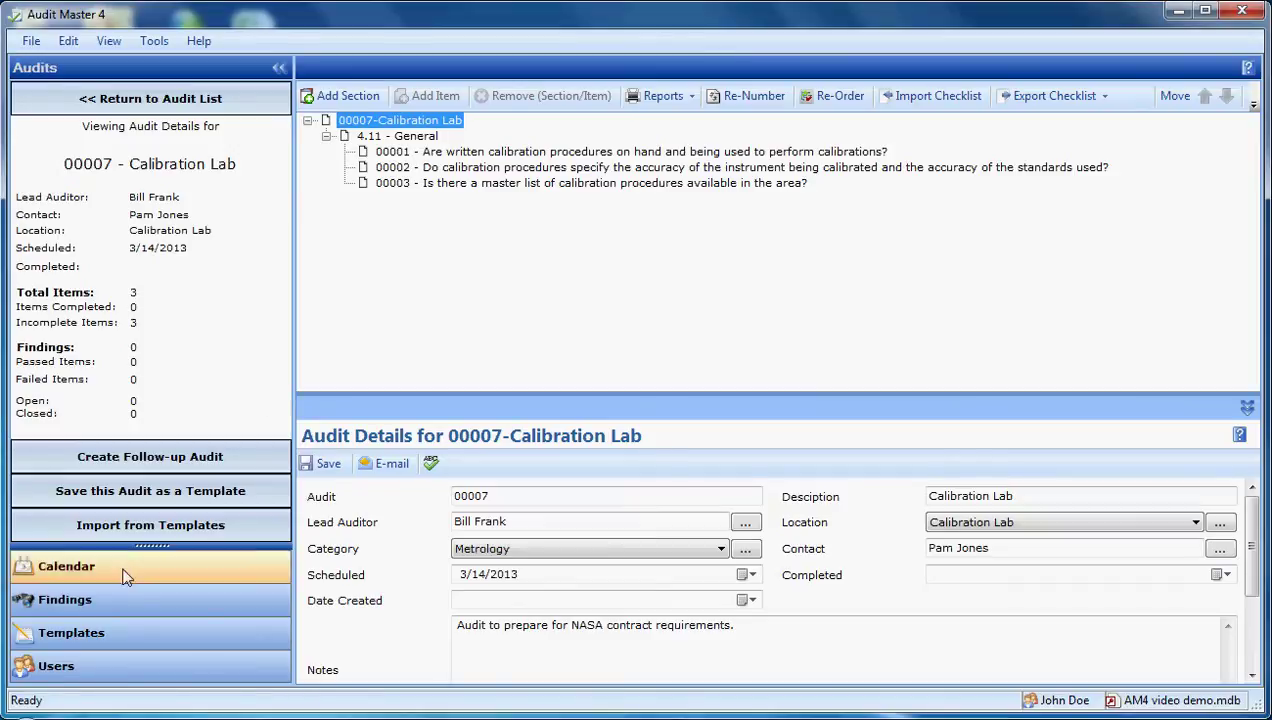
click(143, 497)
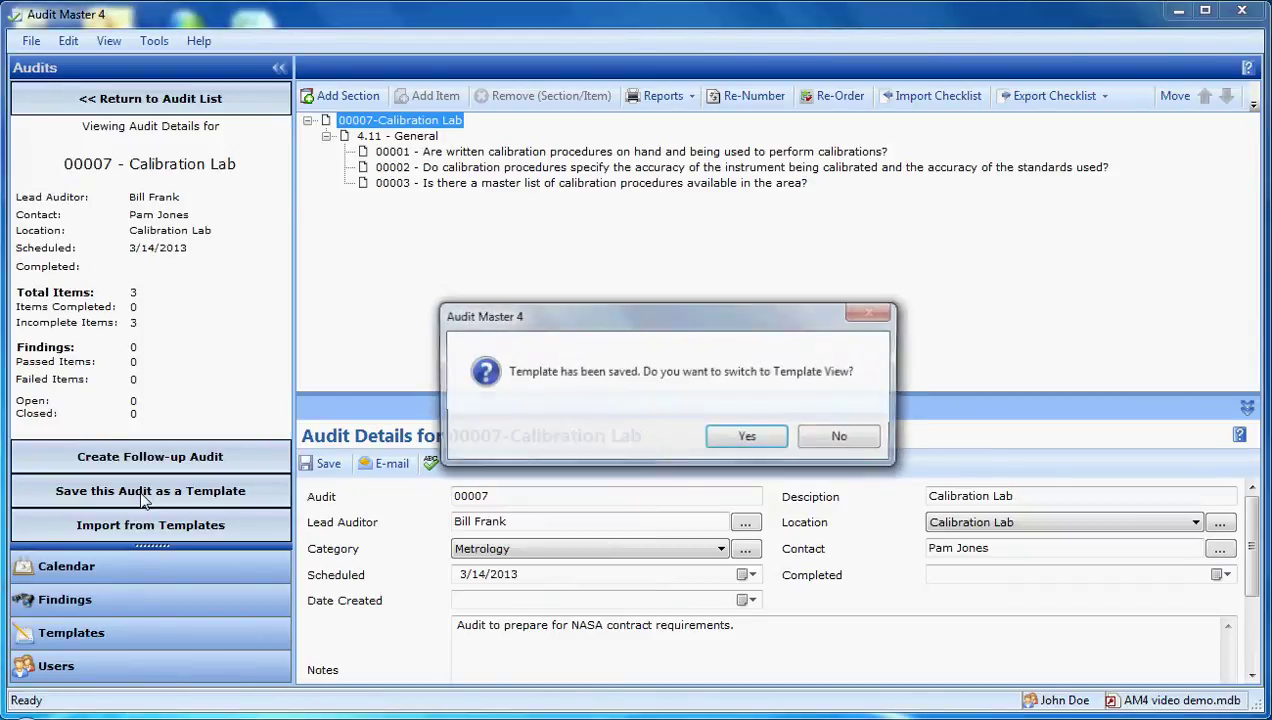
click(760, 440)
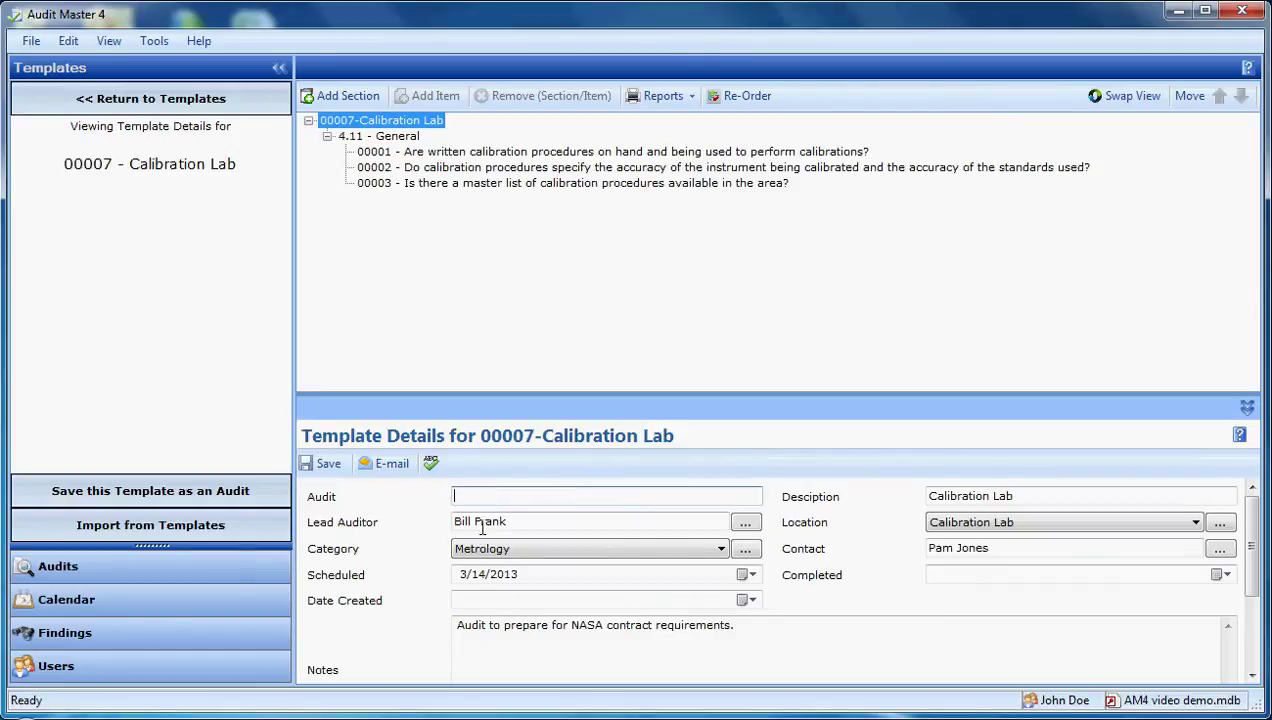
Clear the template's scheduled date and save the template as a new audit
click(554, 566)
key(Delete)
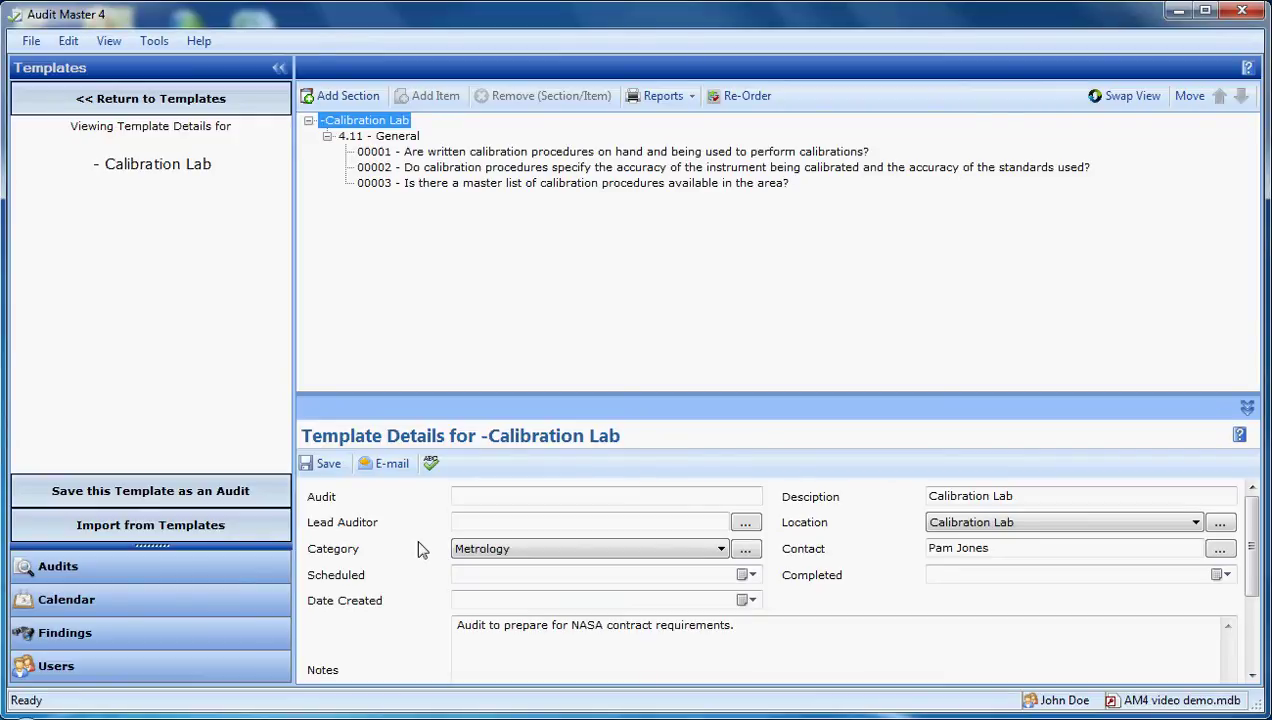
click(162, 490)
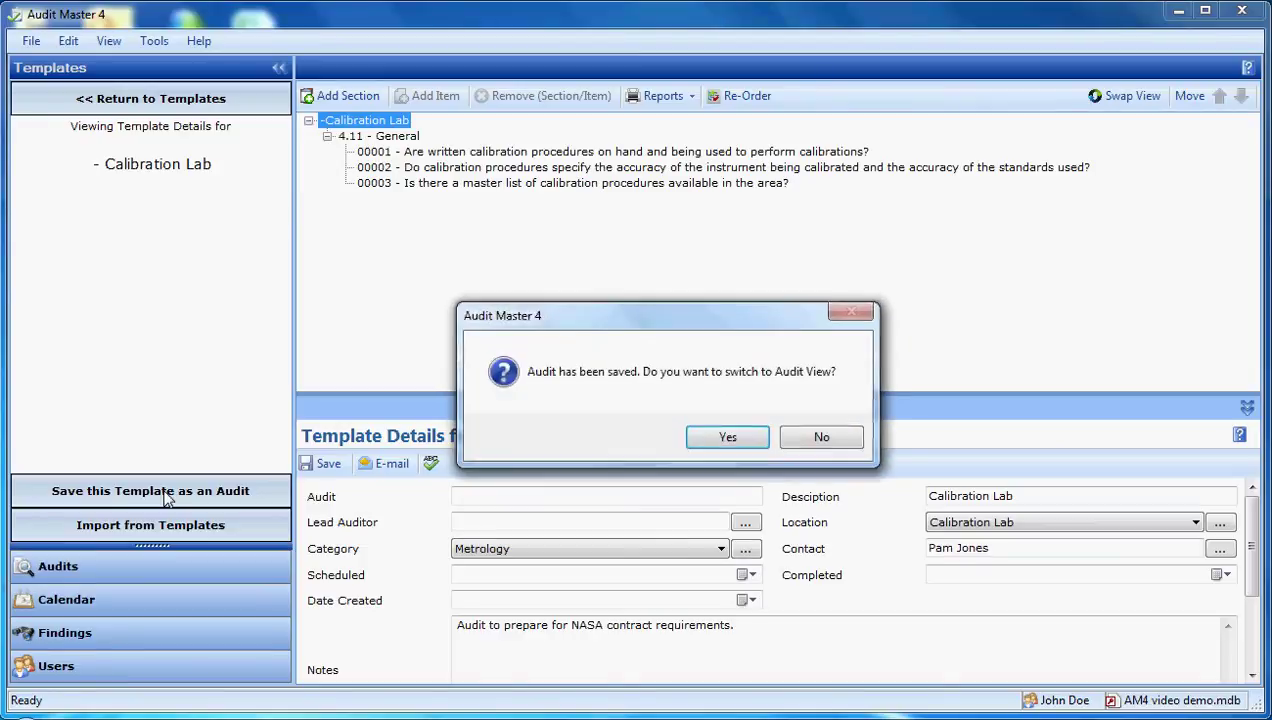
click(730, 441)
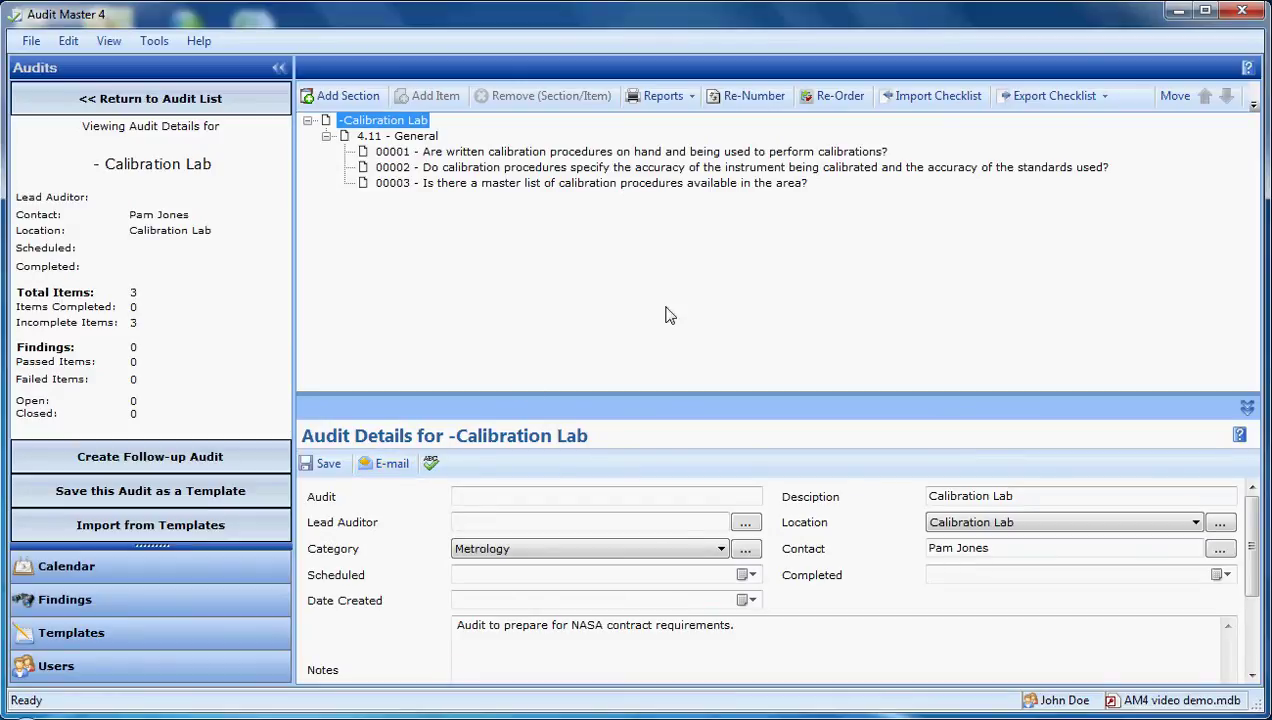
Use Swap View to place the new Calibration Lab audit's details beside its checklist
click(1254, 106)
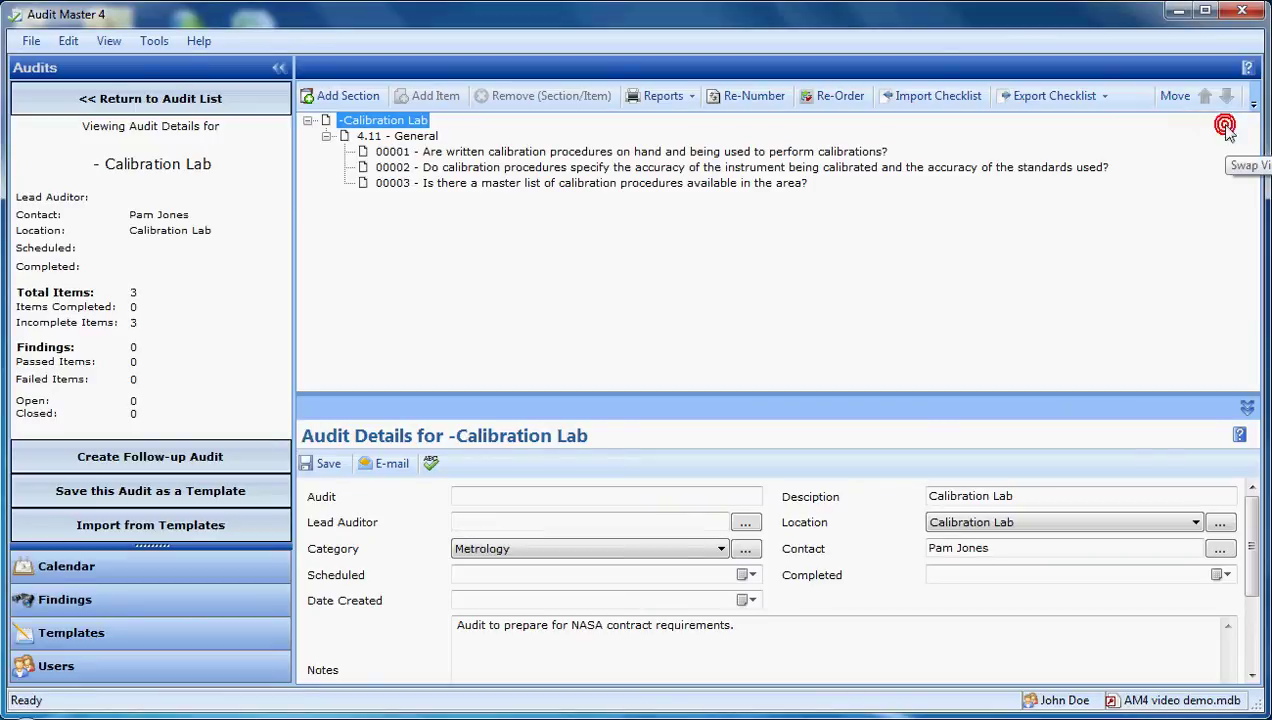
click(1228, 130)
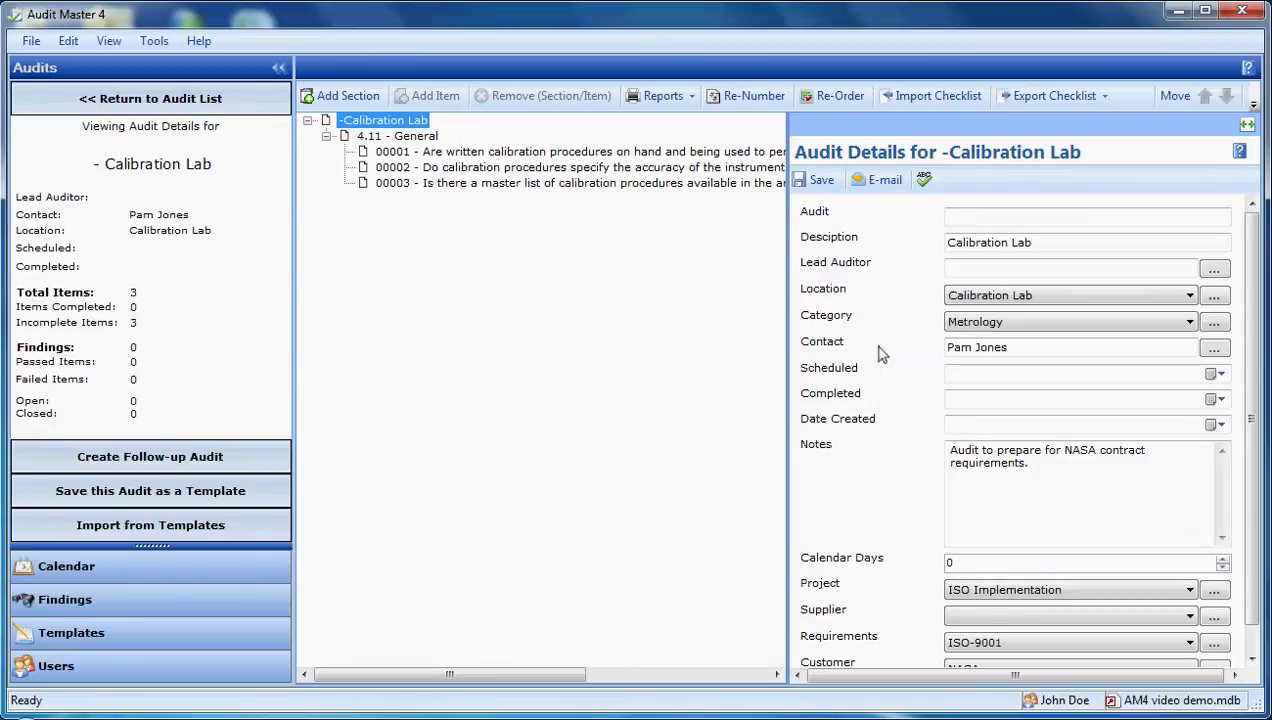
Import the Safety Audit count sheets and counting equipment questions from templates into the checklist
click(145, 527)
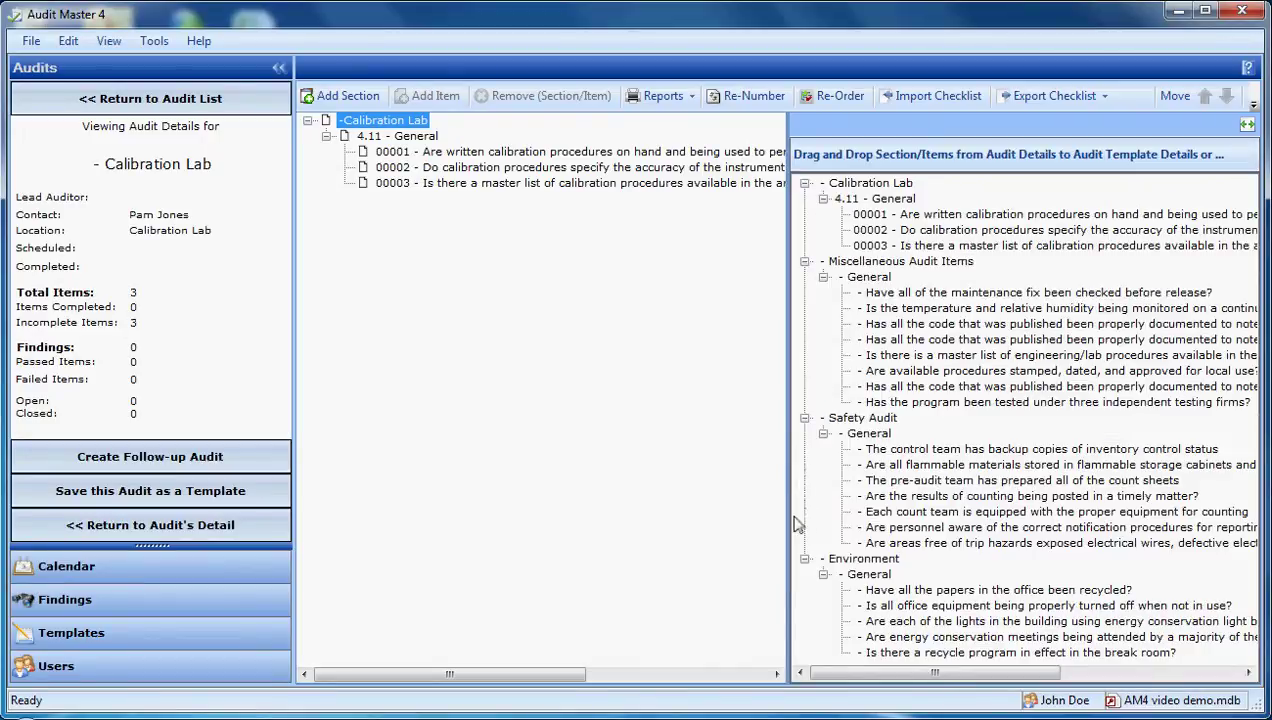
drag(888, 481, 433, 200)
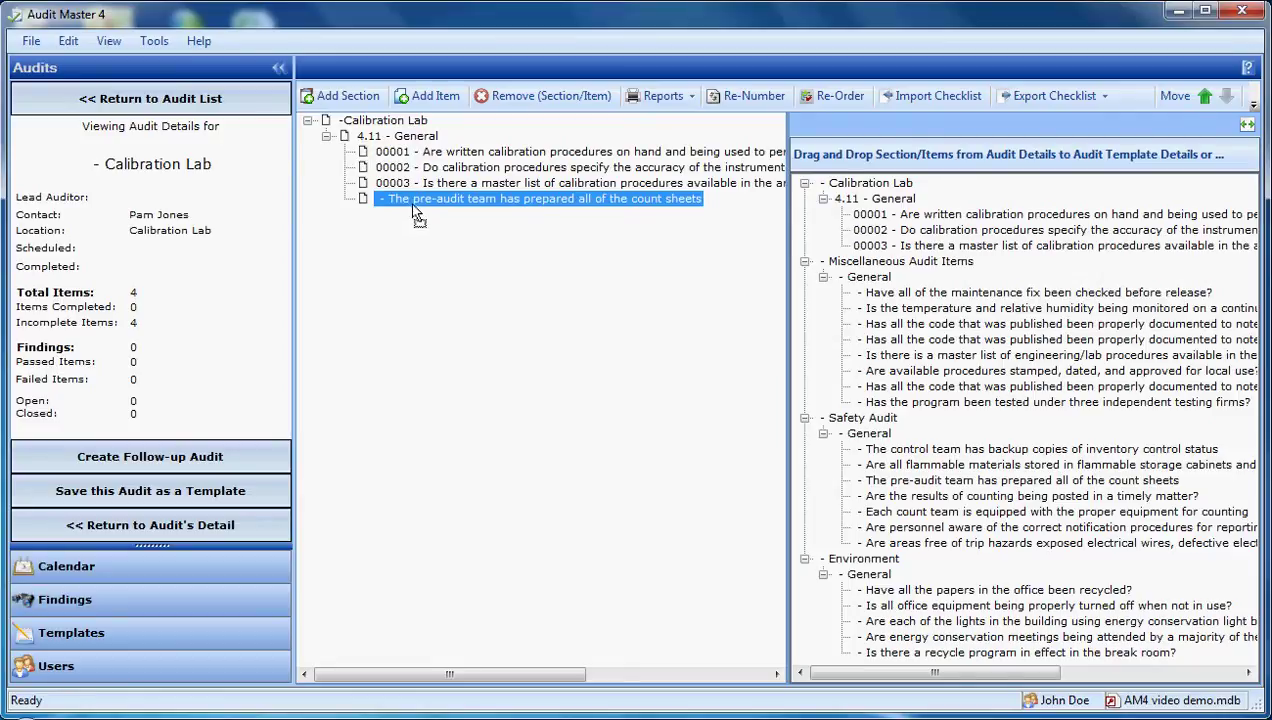
drag(411, 199, 410, 205)
drag(1016, 325, 690, 259)
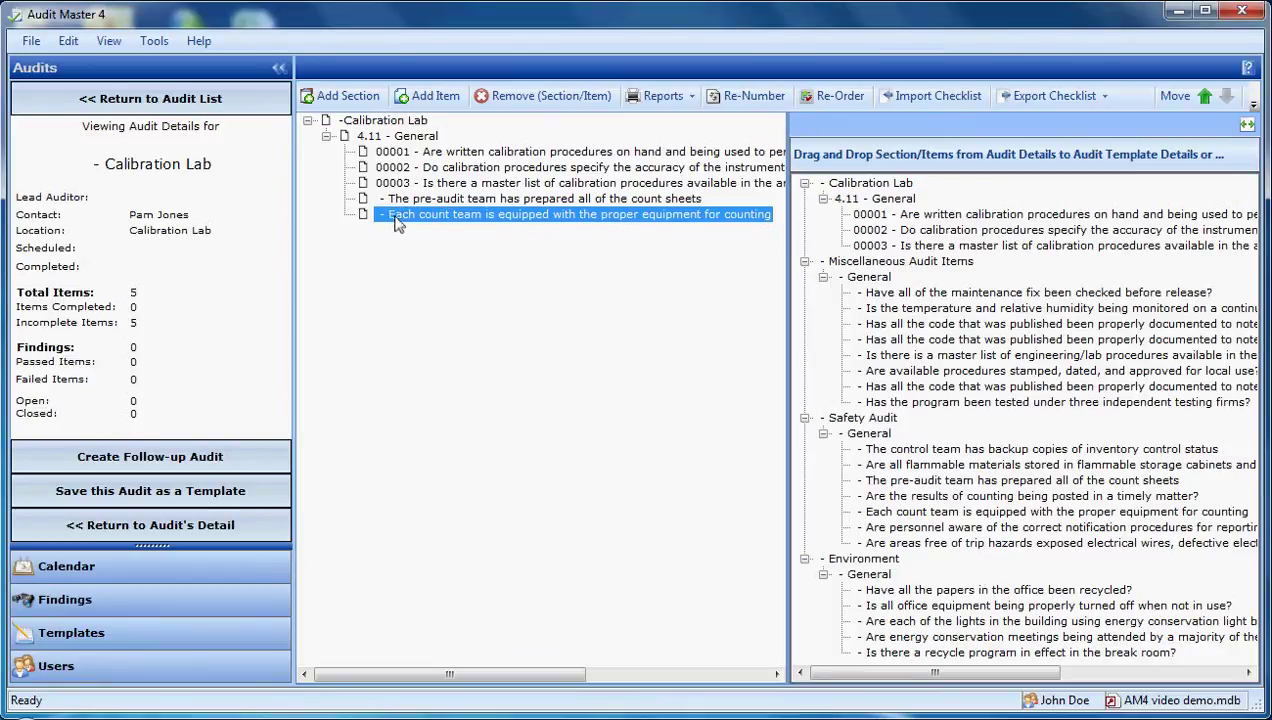
Renumber the checklist using item numbers only and sort the items alphanumerically into order 1–5
click(755, 96)
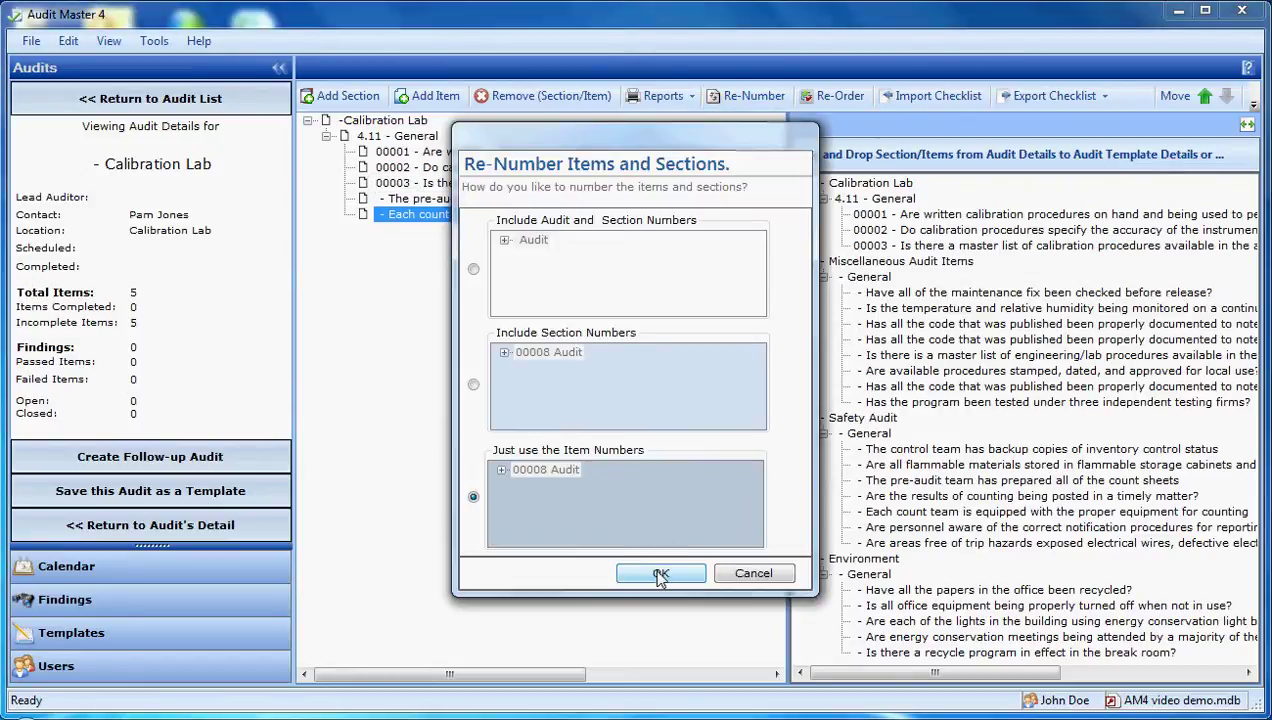
click(660, 575)
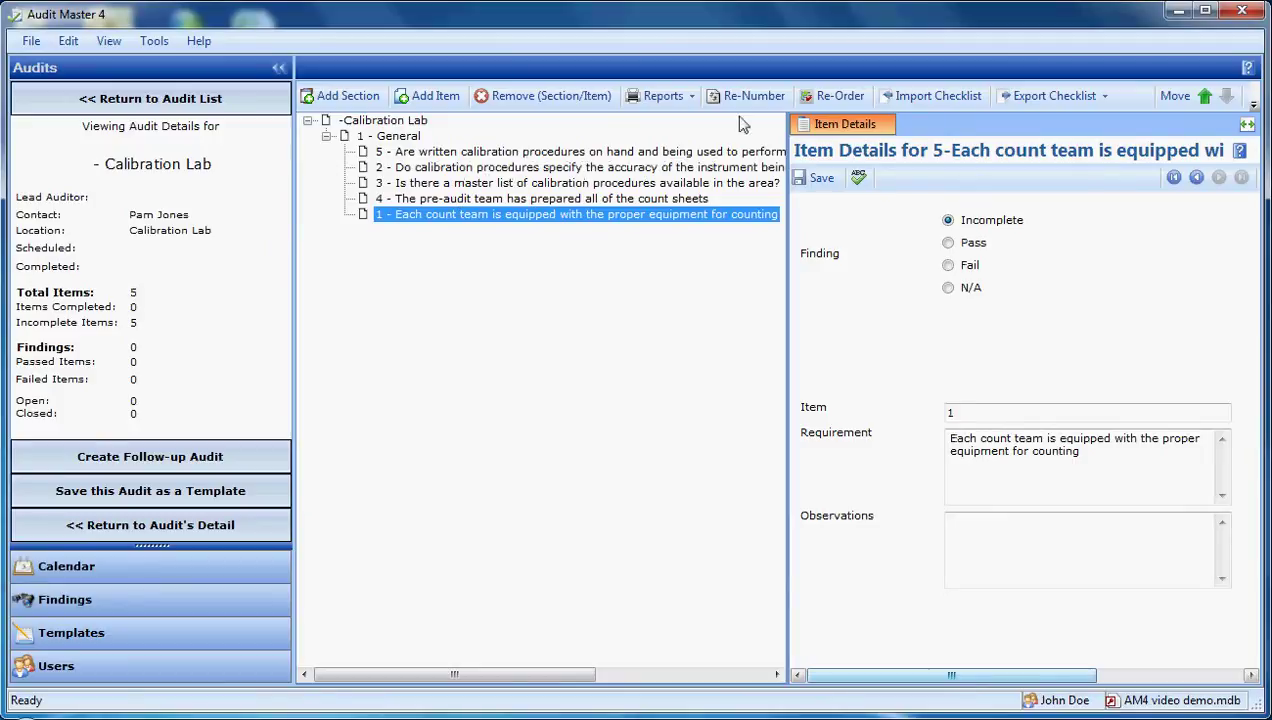
click(822, 97)
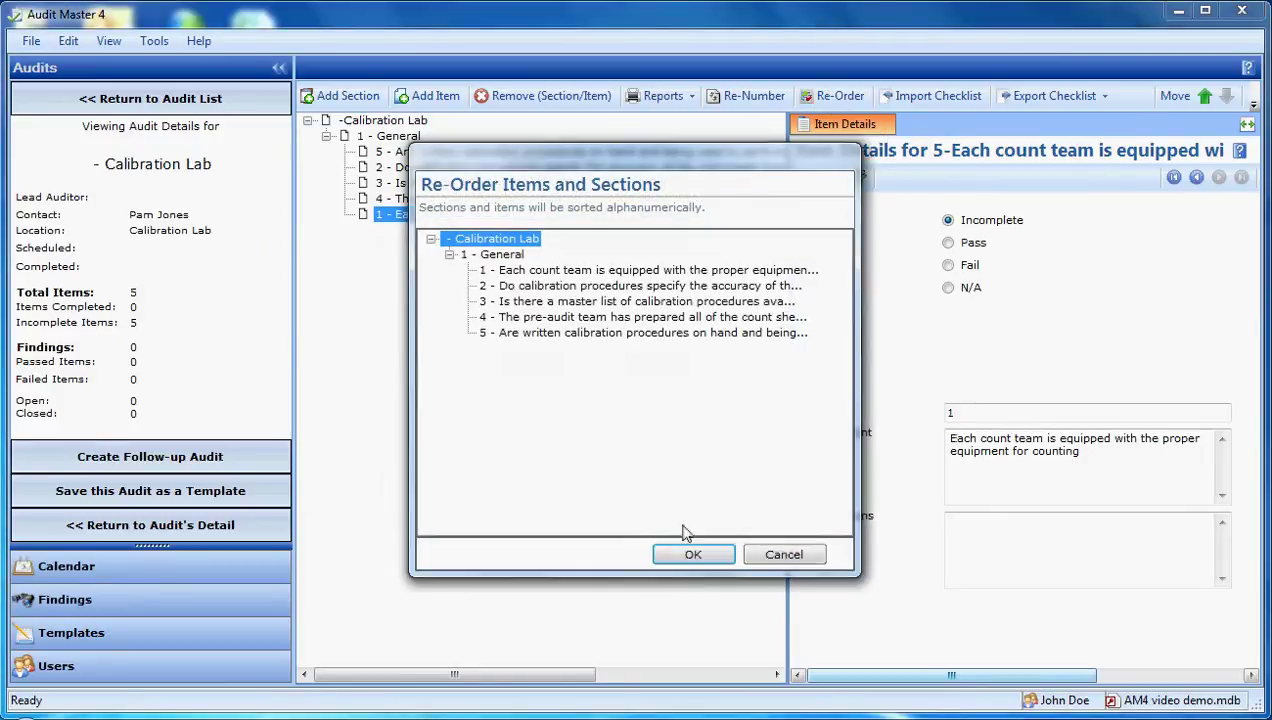
click(700, 560)
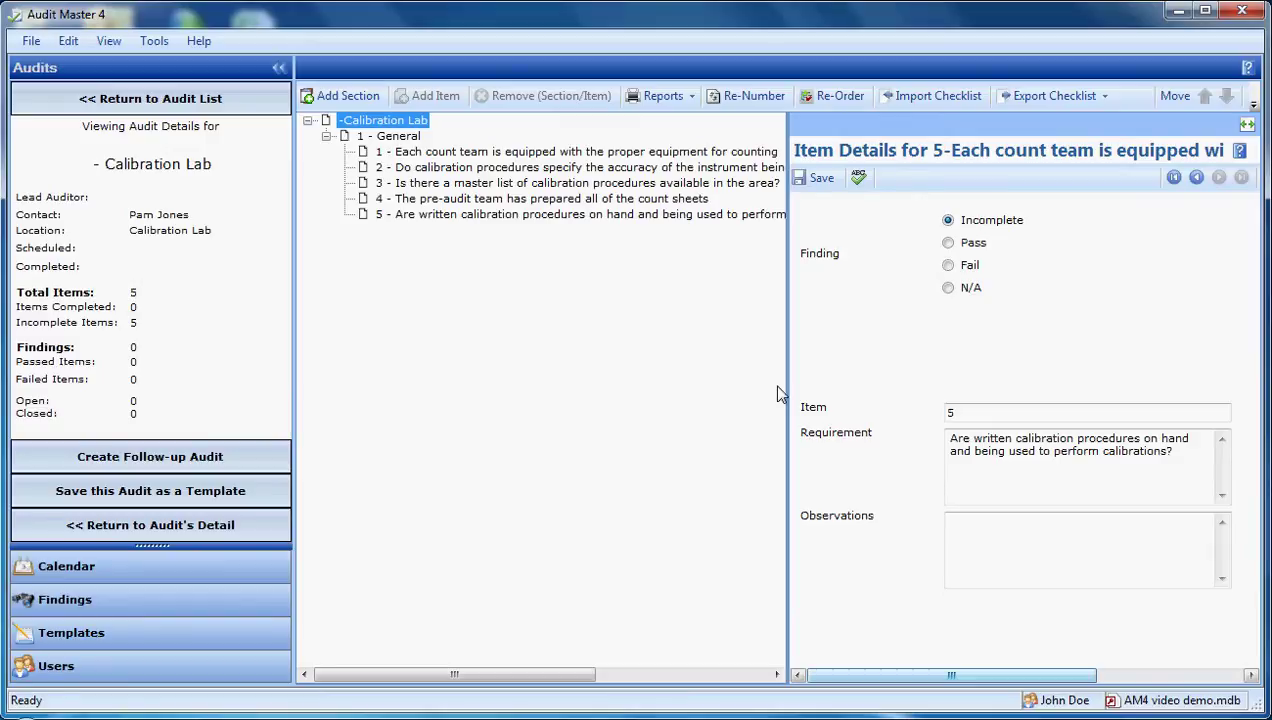
Return to the audit list and generate the AM4 Template.xlsx import template on the Desktop
click(199, 97)
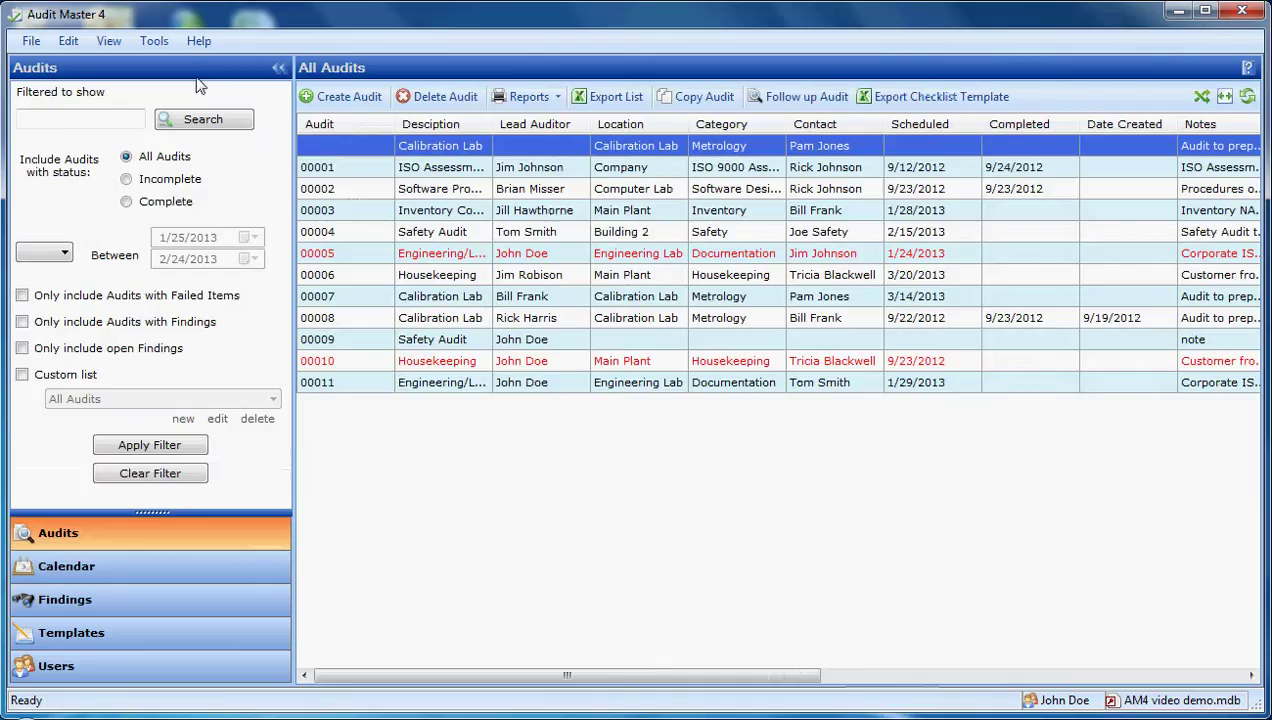
click(157, 42)
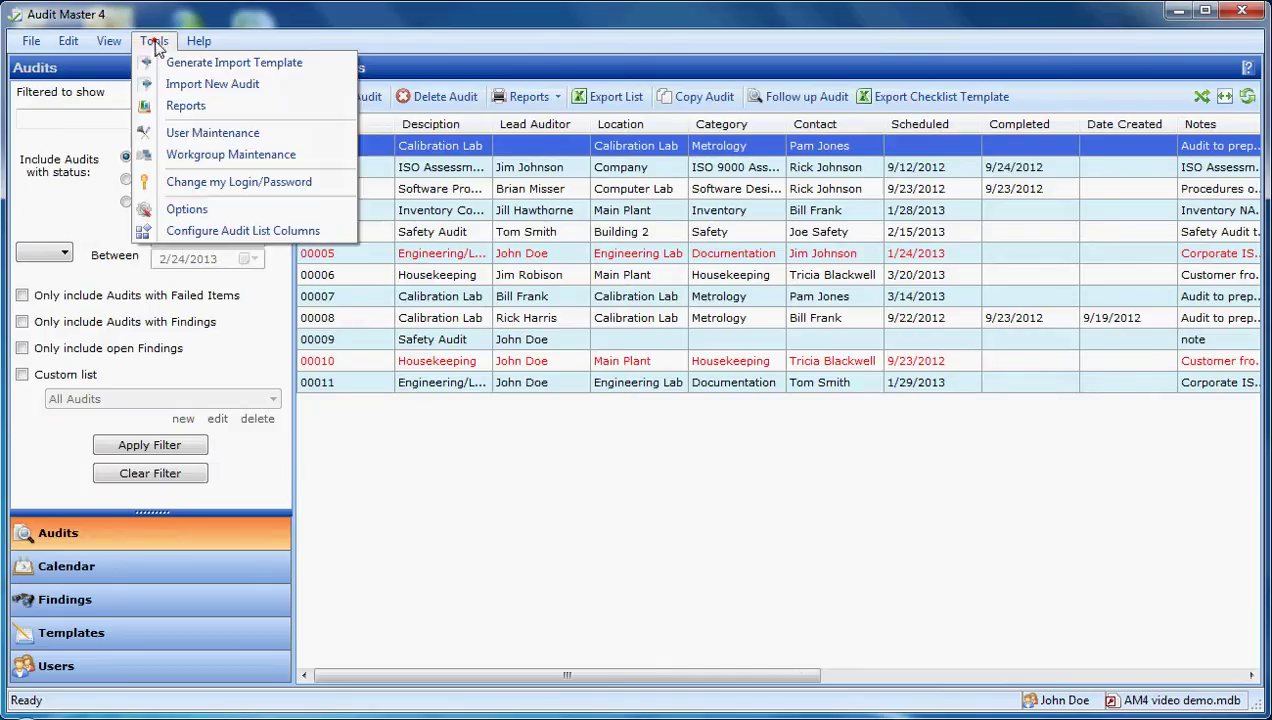
click(199, 64)
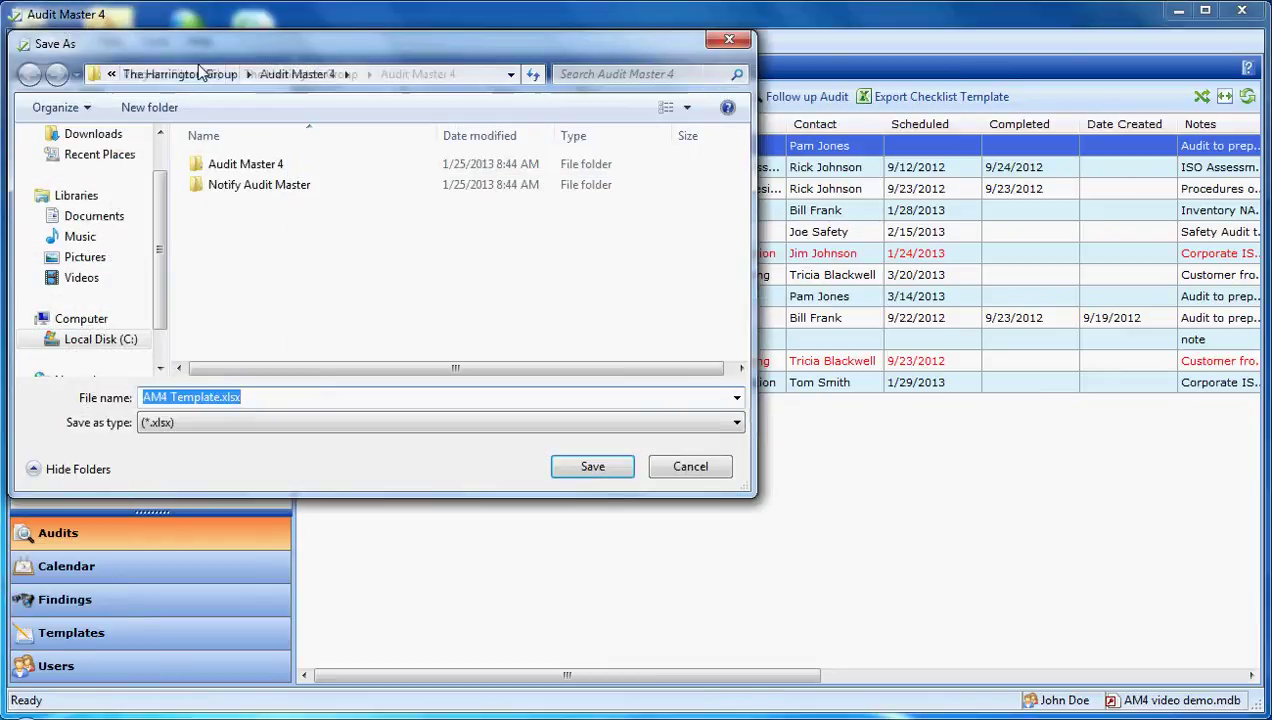
scroll(162, 195, up, 1)
click(104, 164)
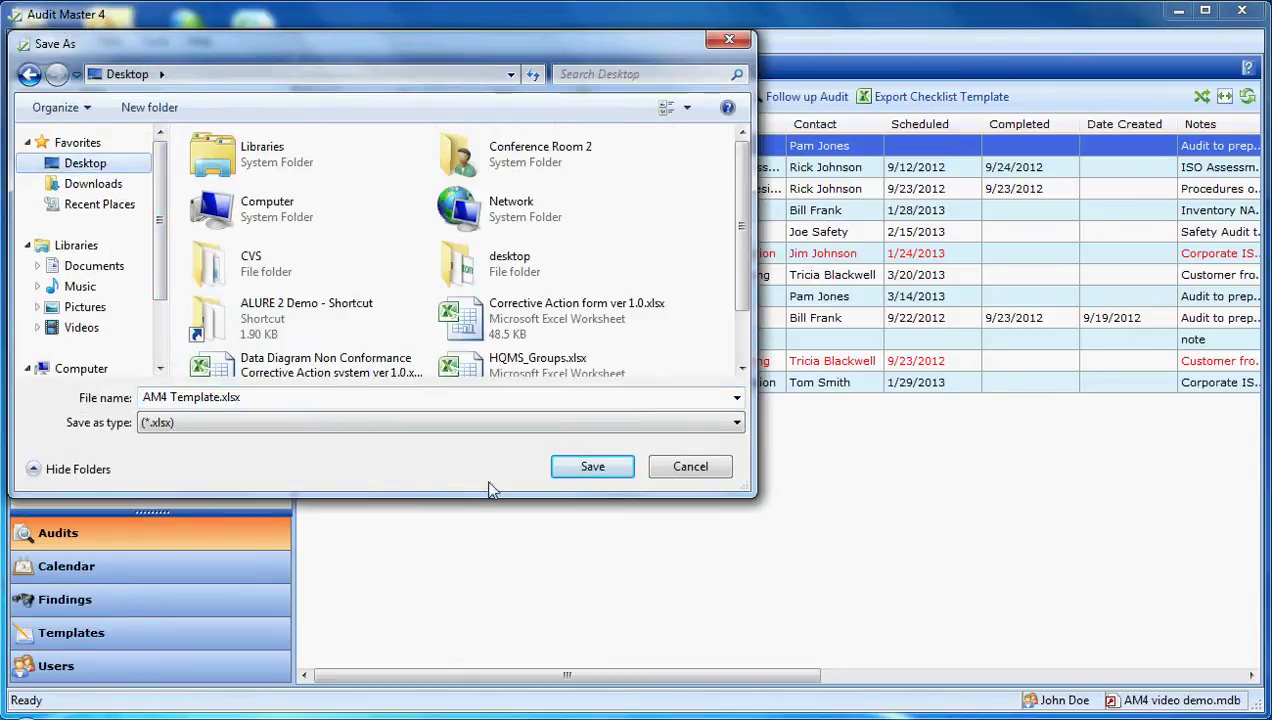
click(571, 467)
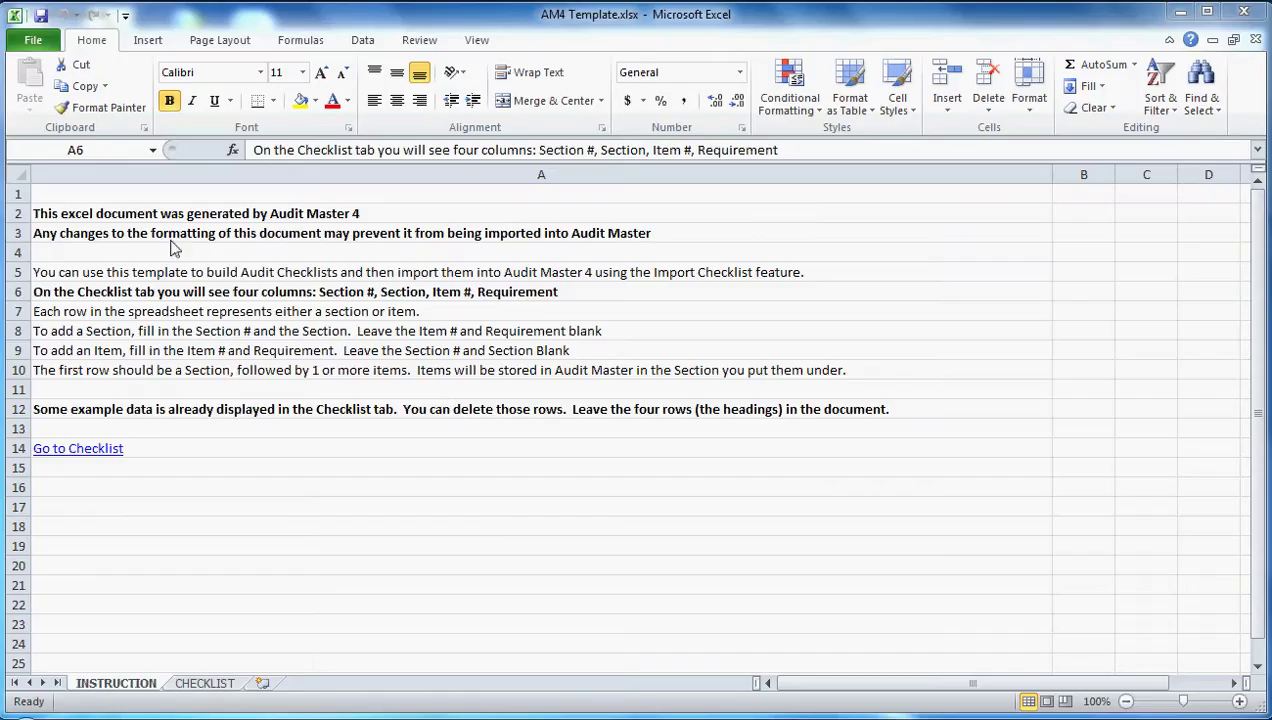
Add items 4 'My example here' and 5 'Example two' to the CHECKLIST sheet and save
click(91, 451)
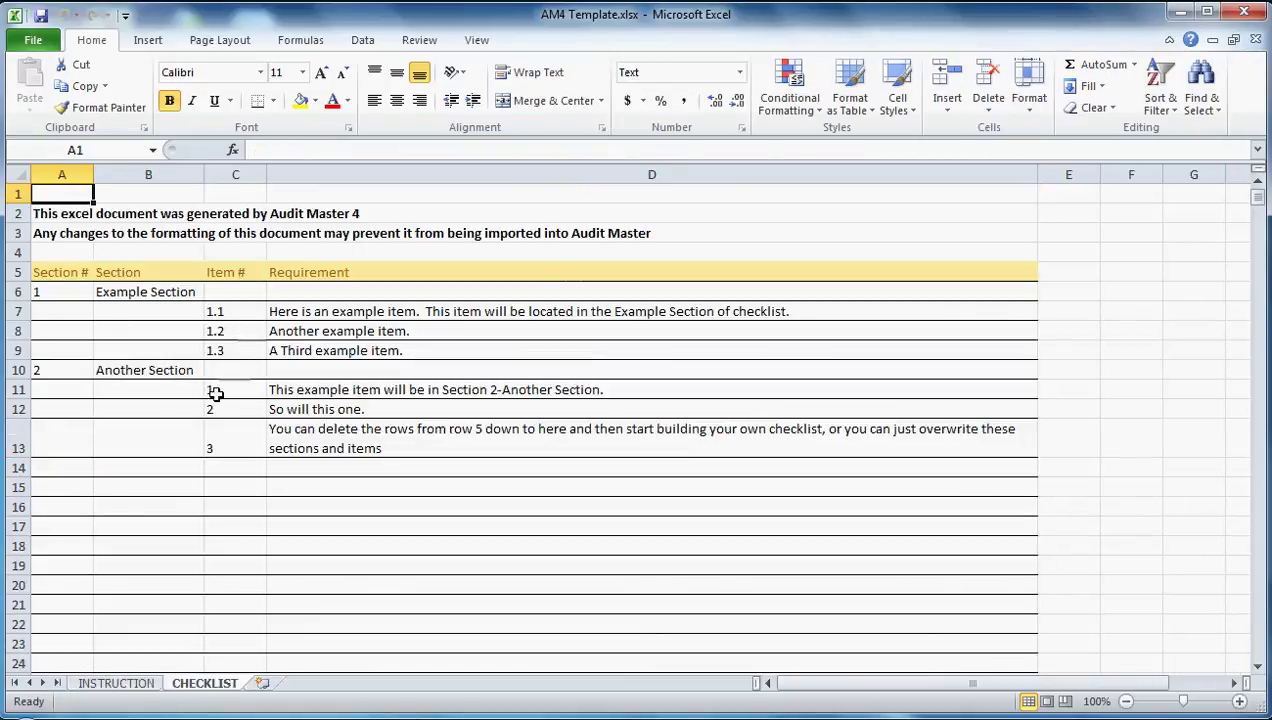
click(224, 472)
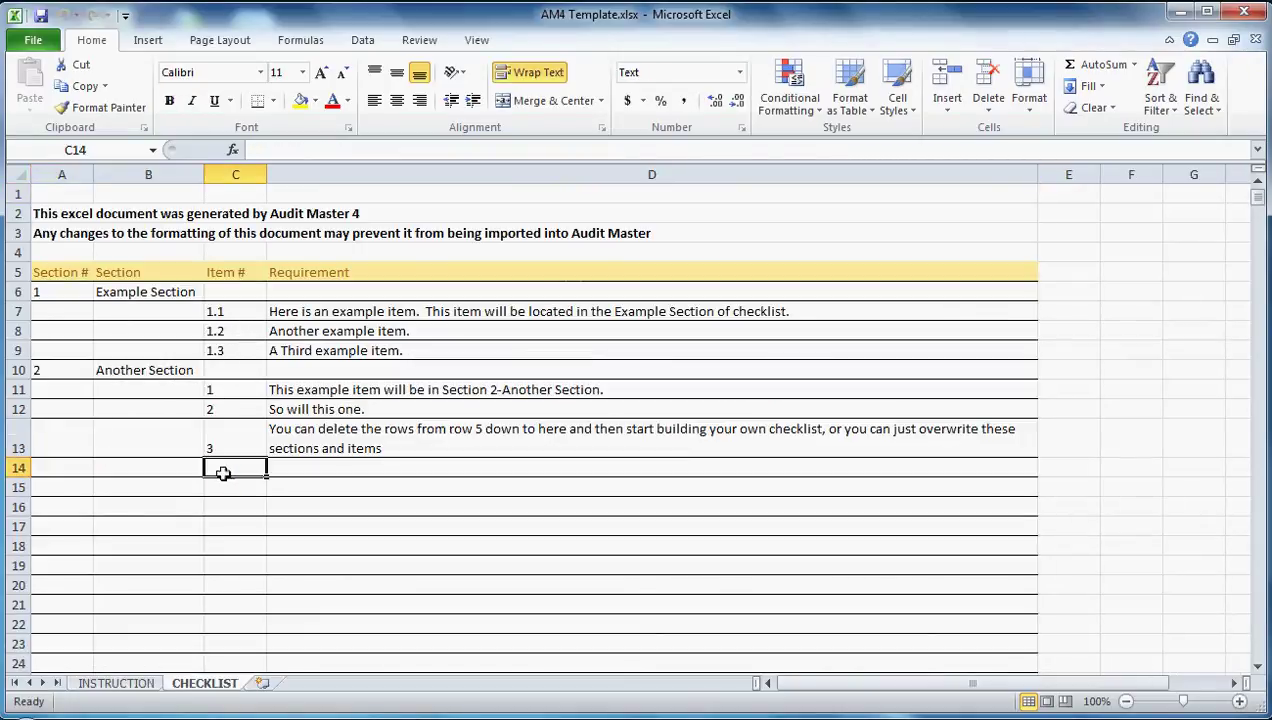
text(4)
key(Tab)
text(My example )
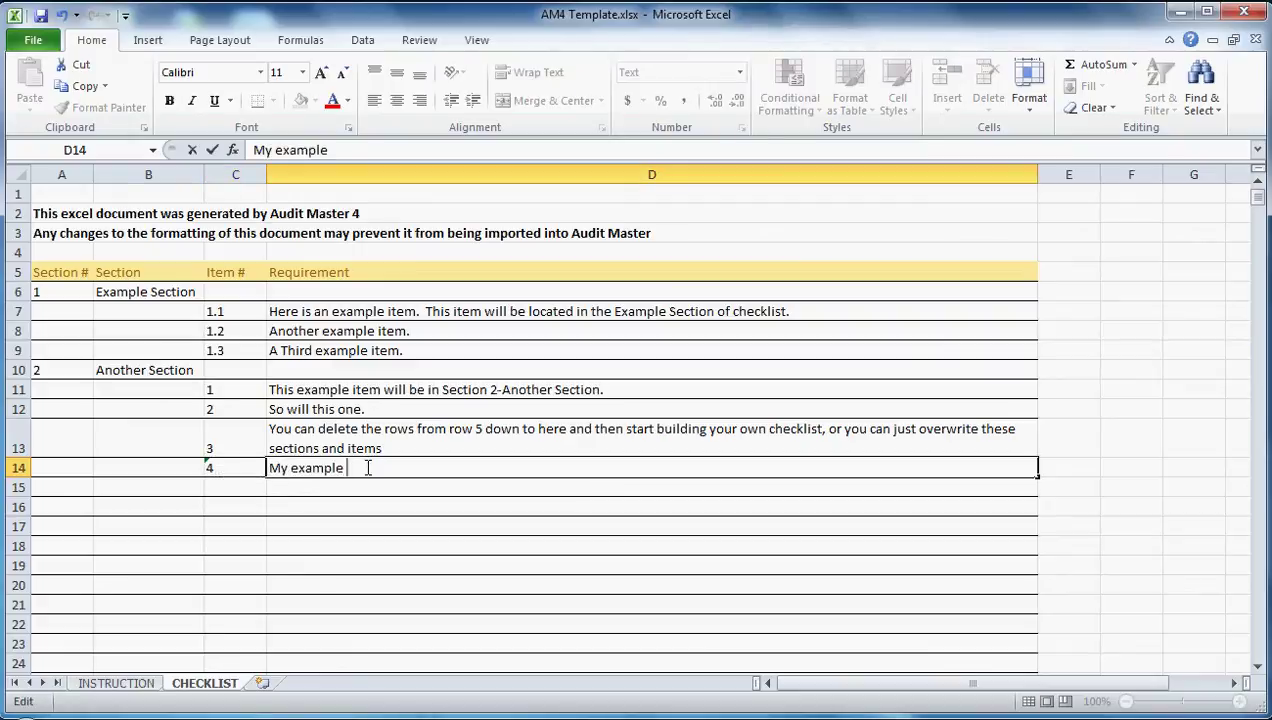
text(here)
key(Return)
text(5)
key(Tab)
text(Example two)
click(1243, 11)
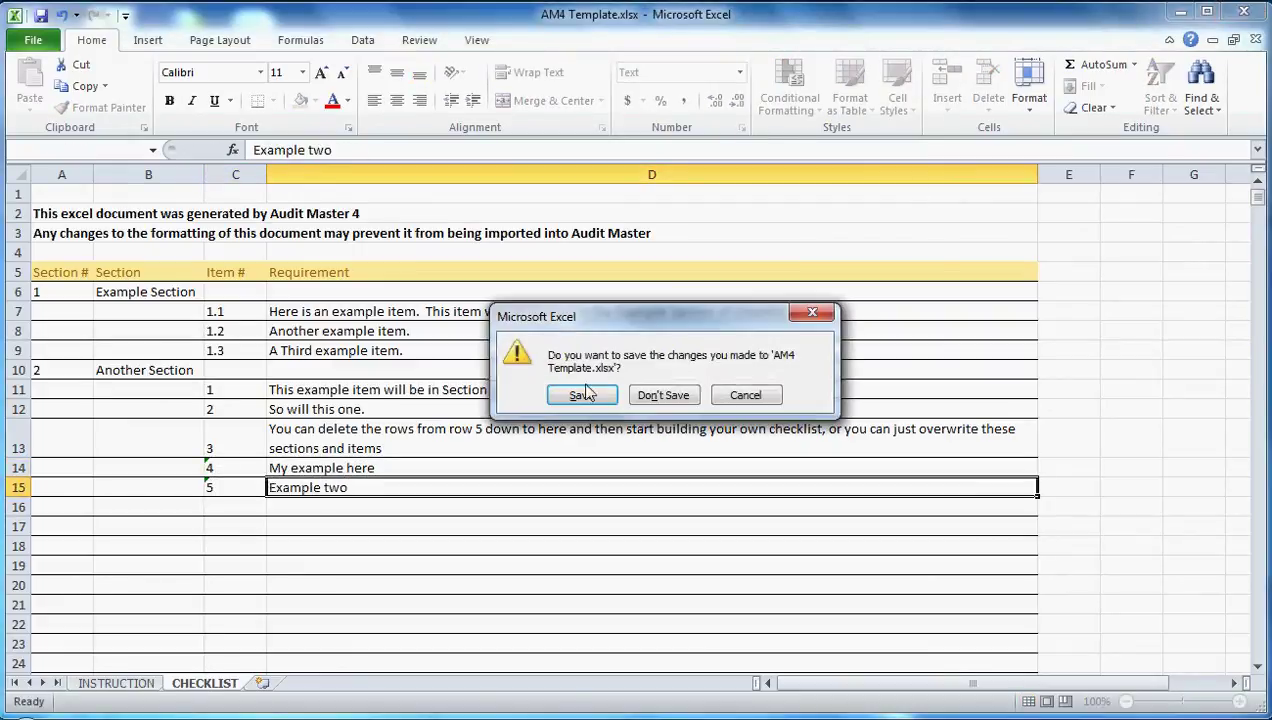
click(581, 397)
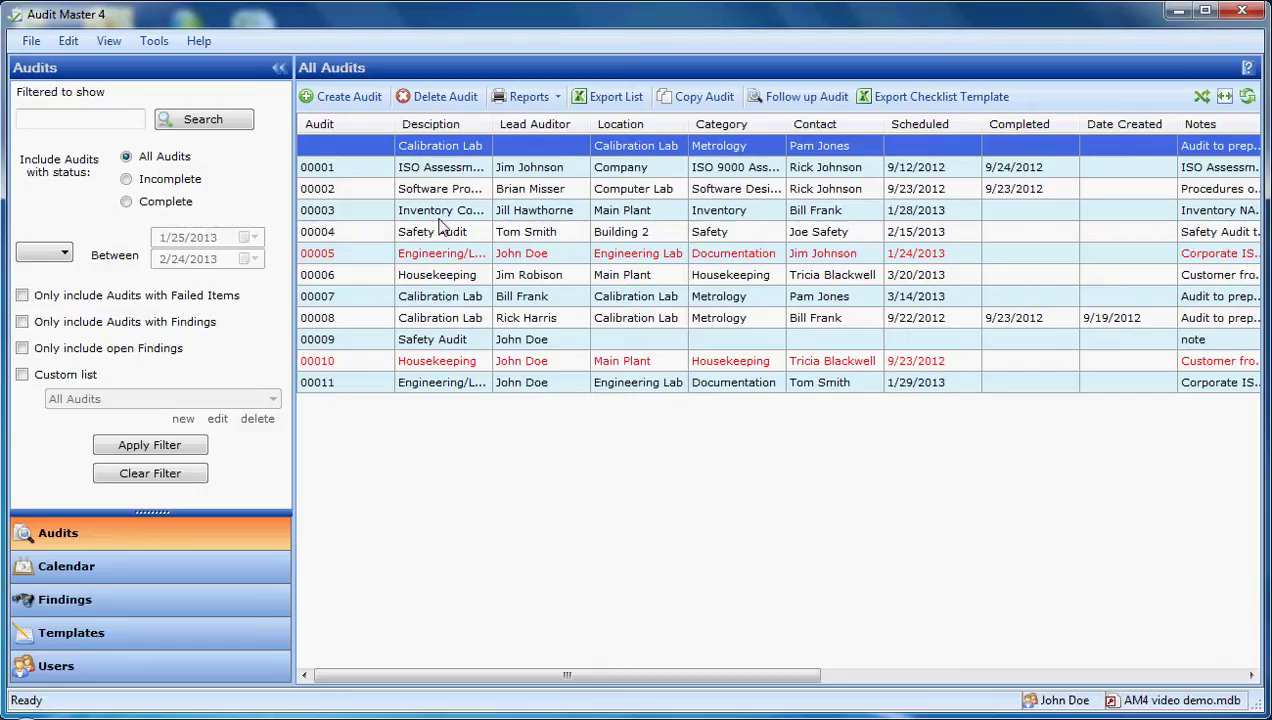
Import a new audit from the AM4 Template.xlsx workbook
click(160, 42)
click(193, 88)
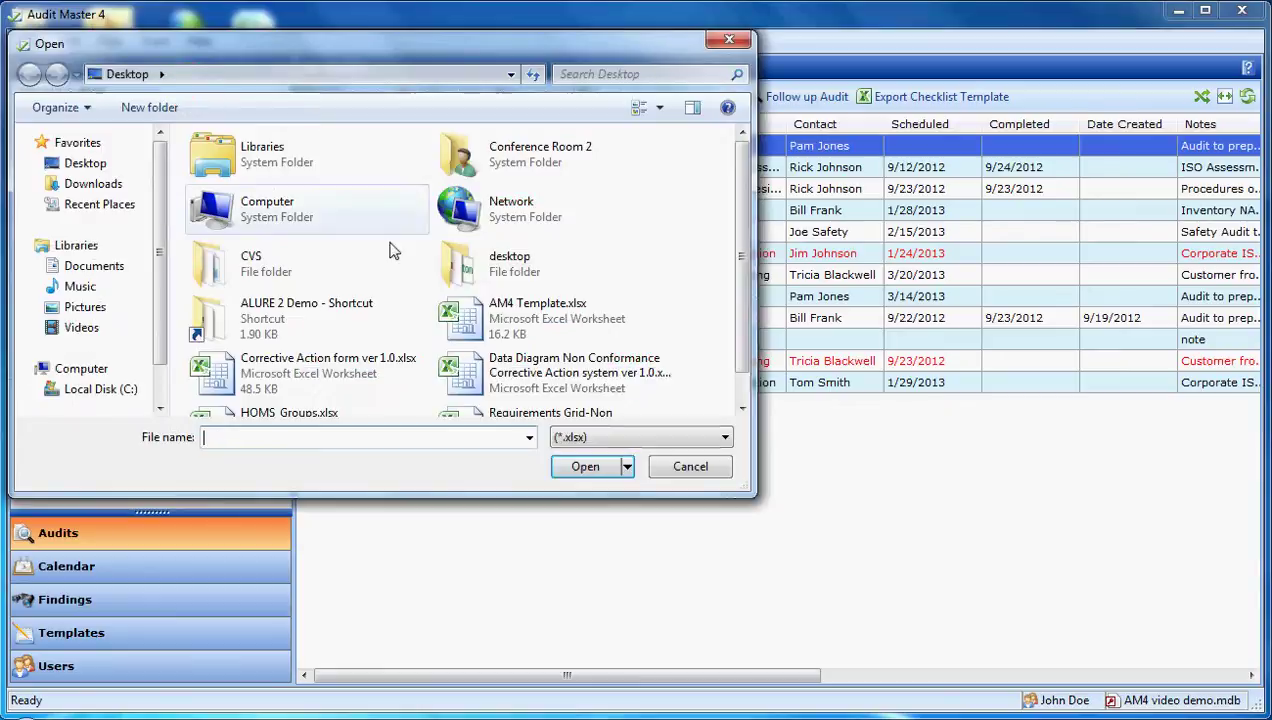
drag(737, 224, 750, 266)
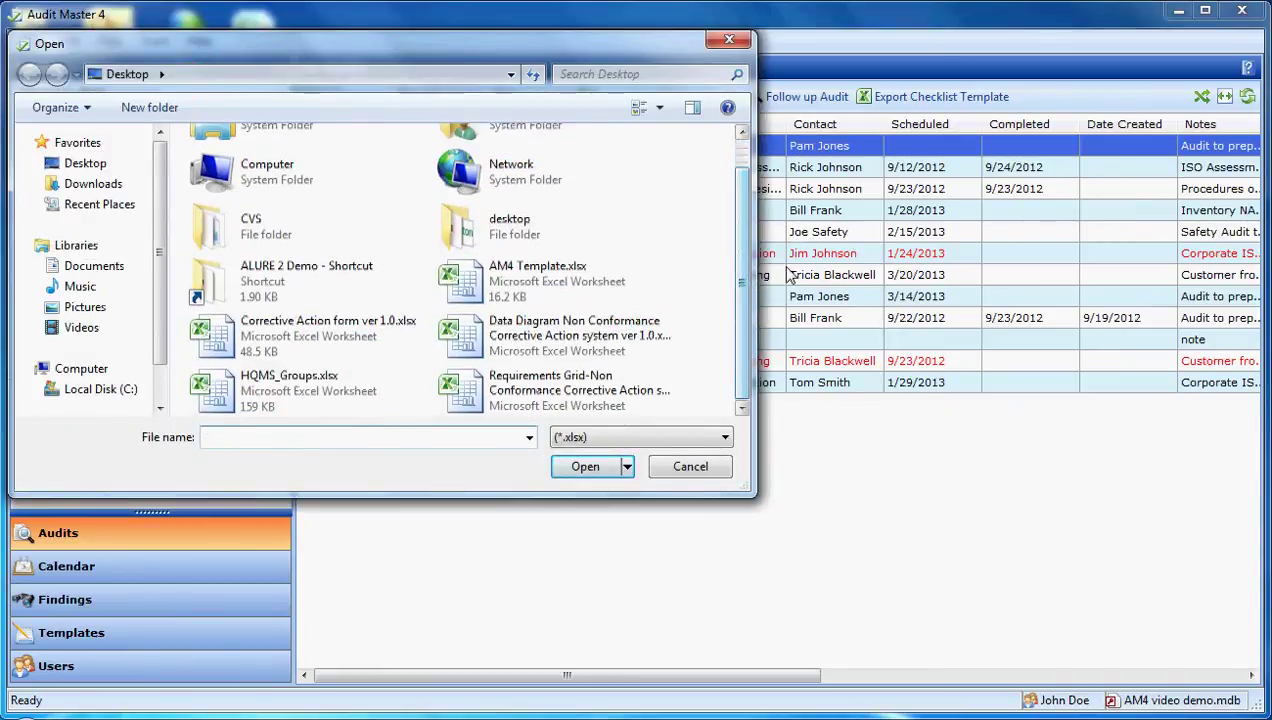
double_click(558, 287)
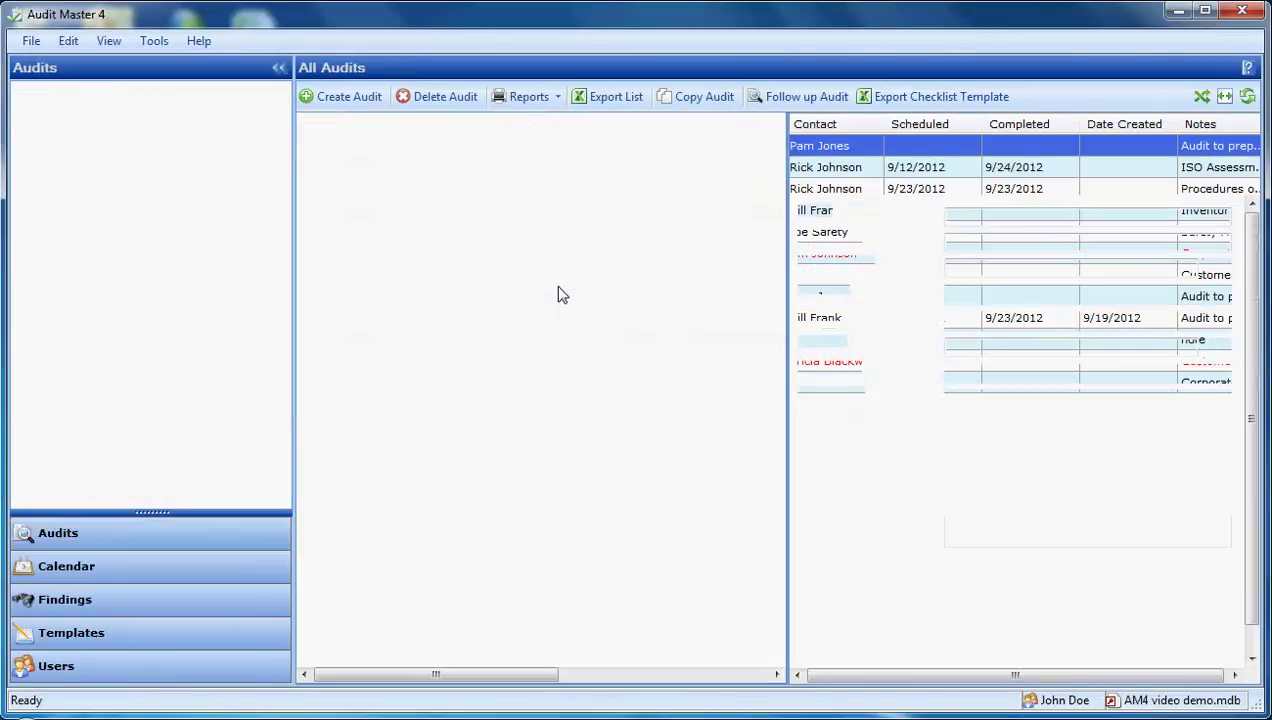
Review the imported items 4 and 5 in the new audit's checklist tree
click(420, 263)
click(420, 278)
click(424, 262)
click(425, 278)
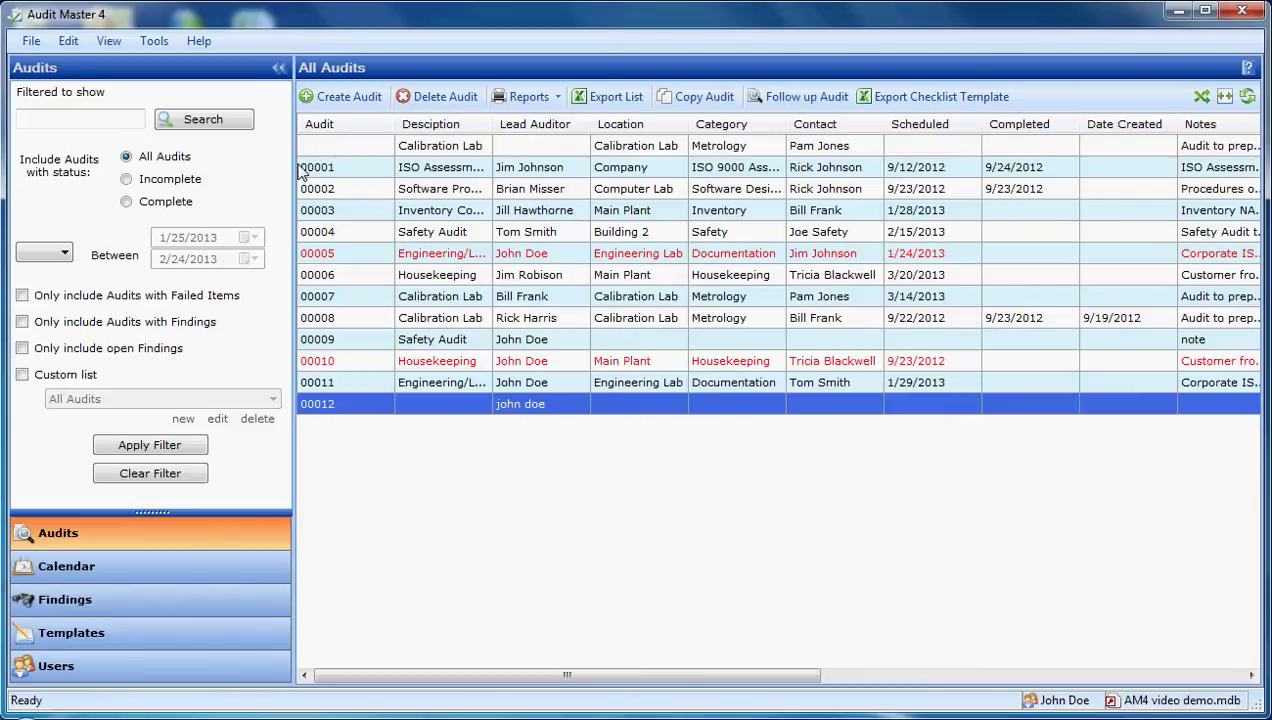
Open the Calibration Lab audit and export its checklist without results to Excel
double_click(320, 150)
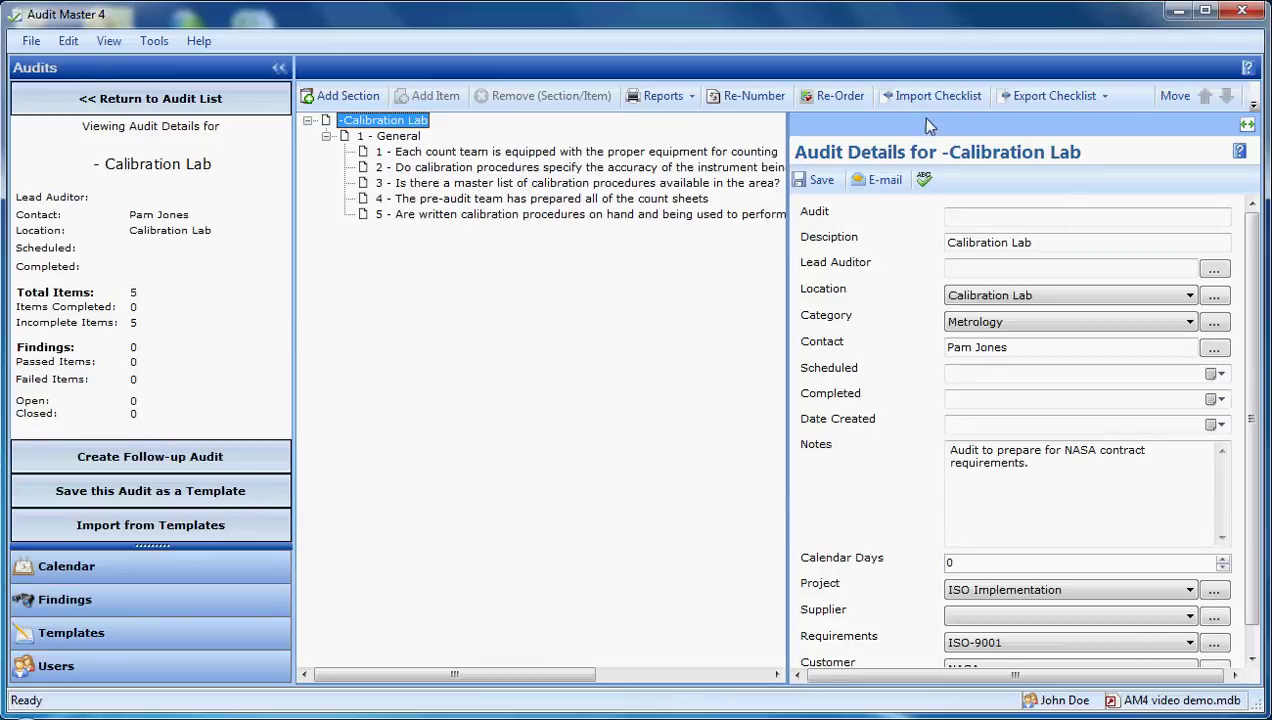
click(1040, 100)
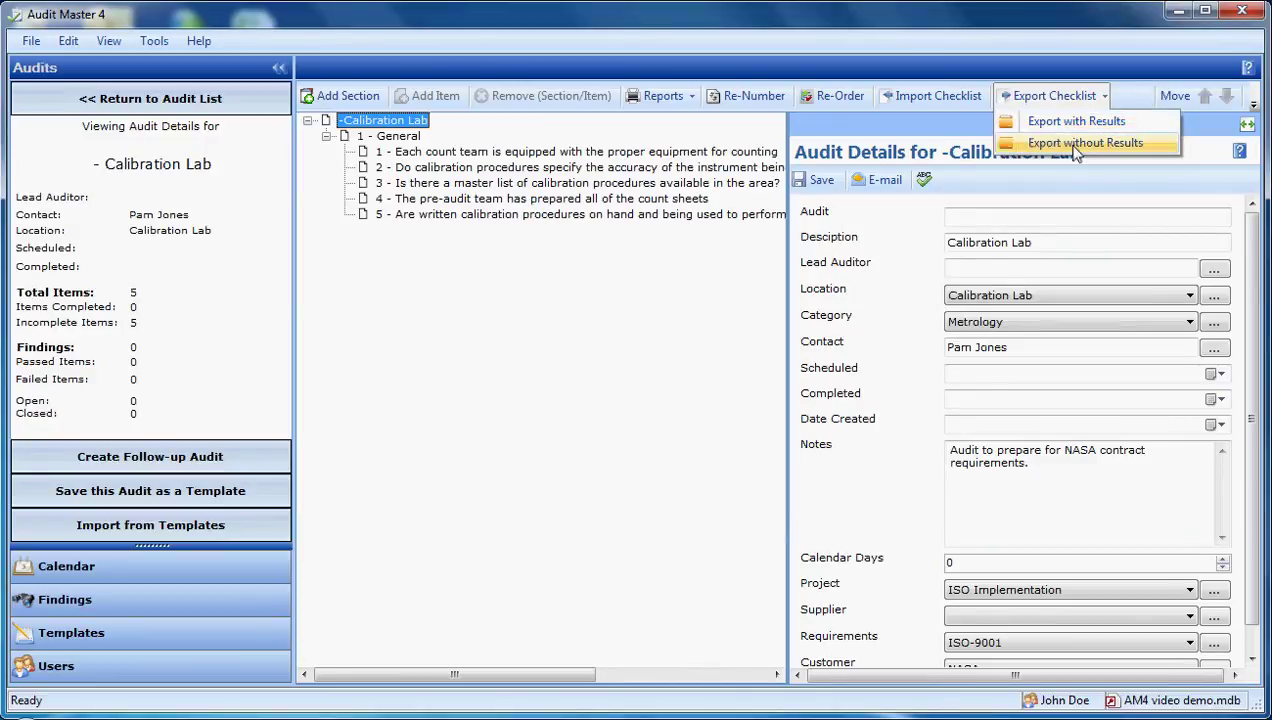
click(1075, 144)
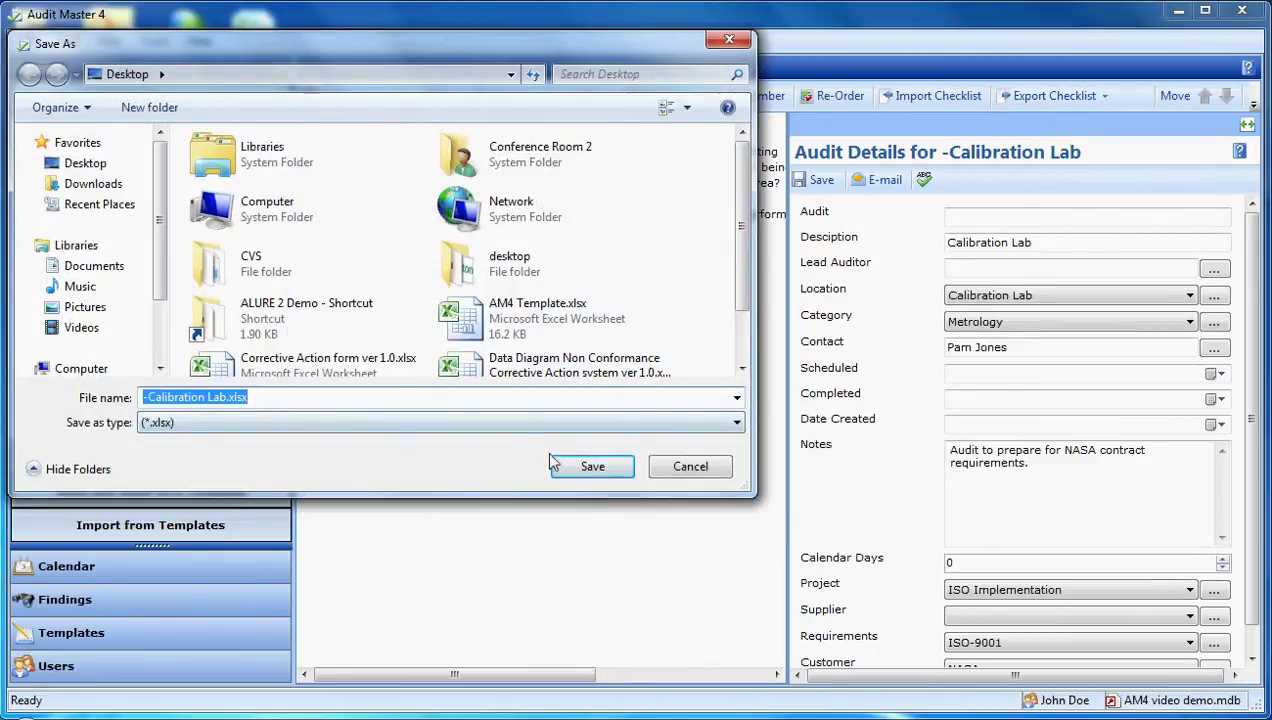
Save the exported workbook and set item 1 to Pass with finding type Observation
click(584, 466)
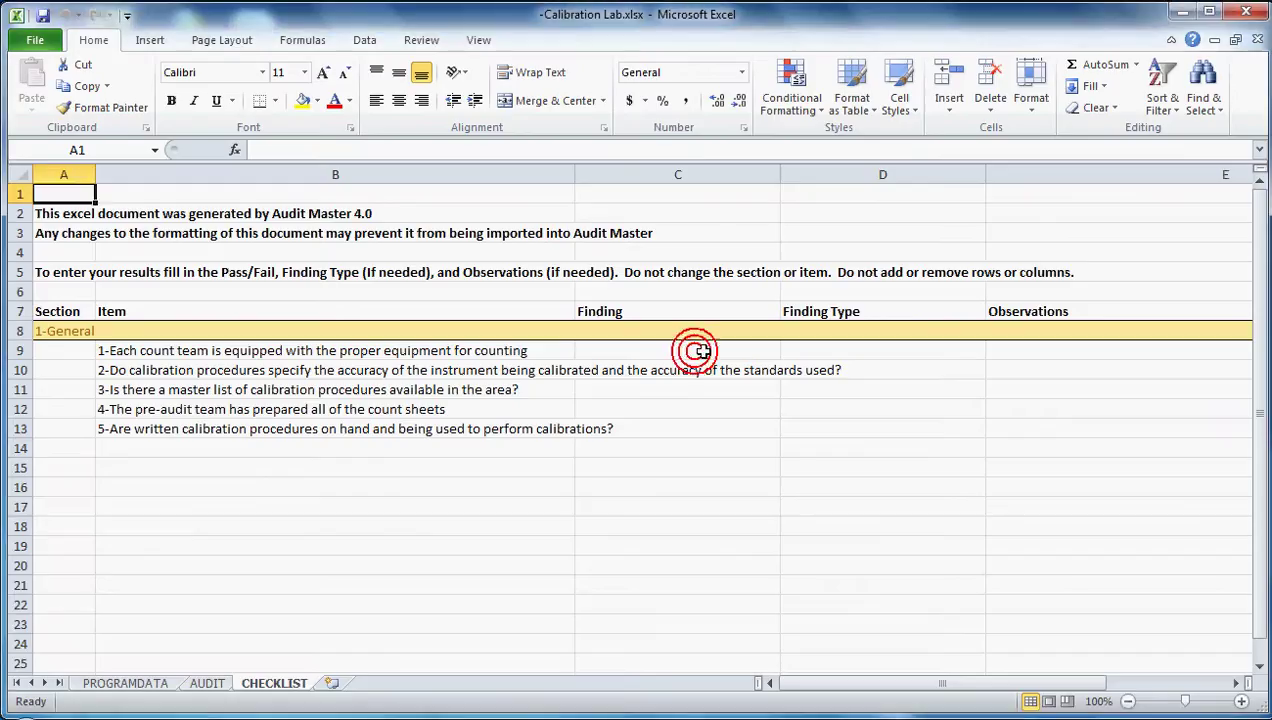
click(700, 350)
click(788, 352)
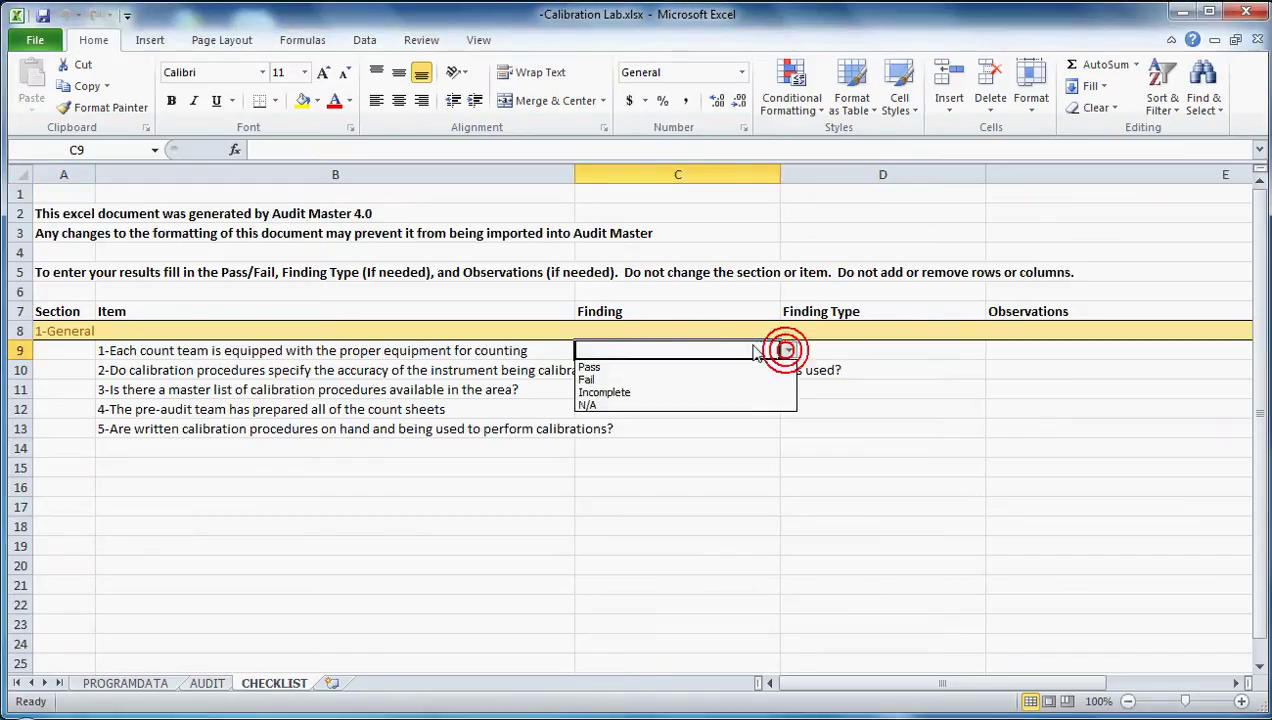
click(727, 367)
click(840, 352)
click(993, 350)
click(958, 368)
Set item 2's finding to Fail with finding type Major
click(762, 368)
click(789, 370)
click(780, 397)
click(891, 364)
click(994, 370)
click(873, 408)
key(Tab)
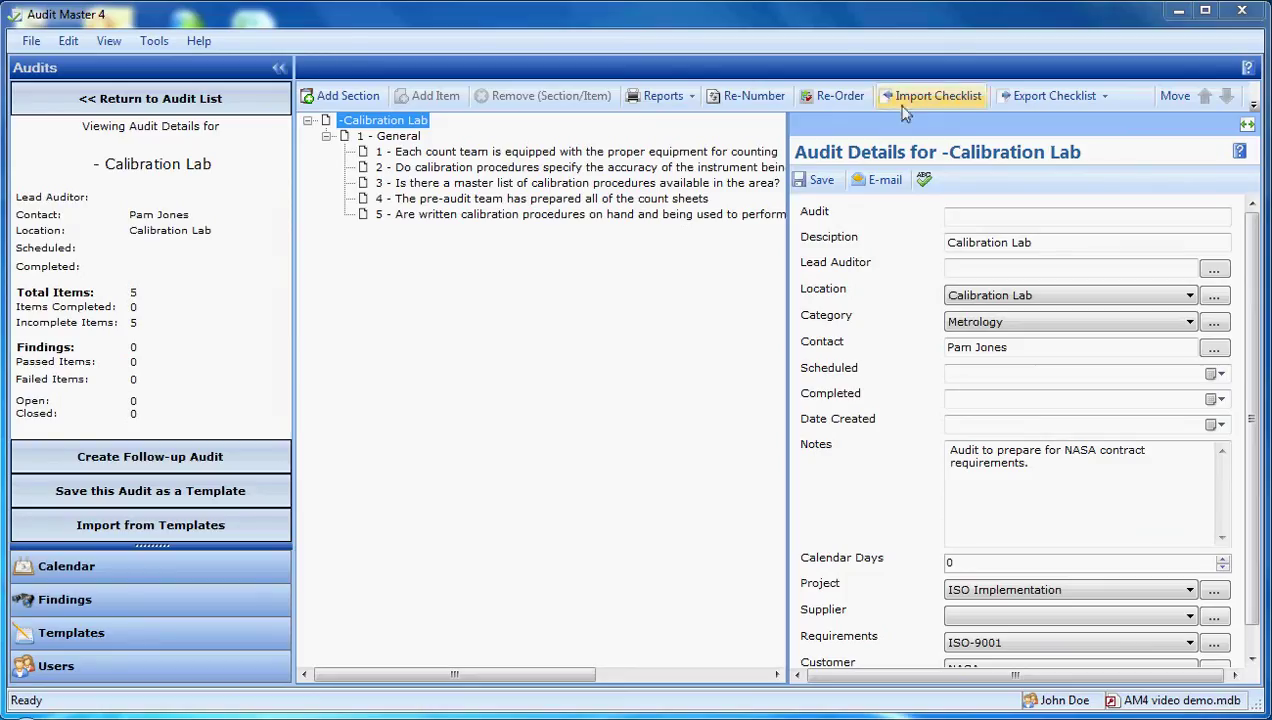
Import results from -Calibration Lab.xlsx and check the imported results for items 2 and 1
click(937, 95)
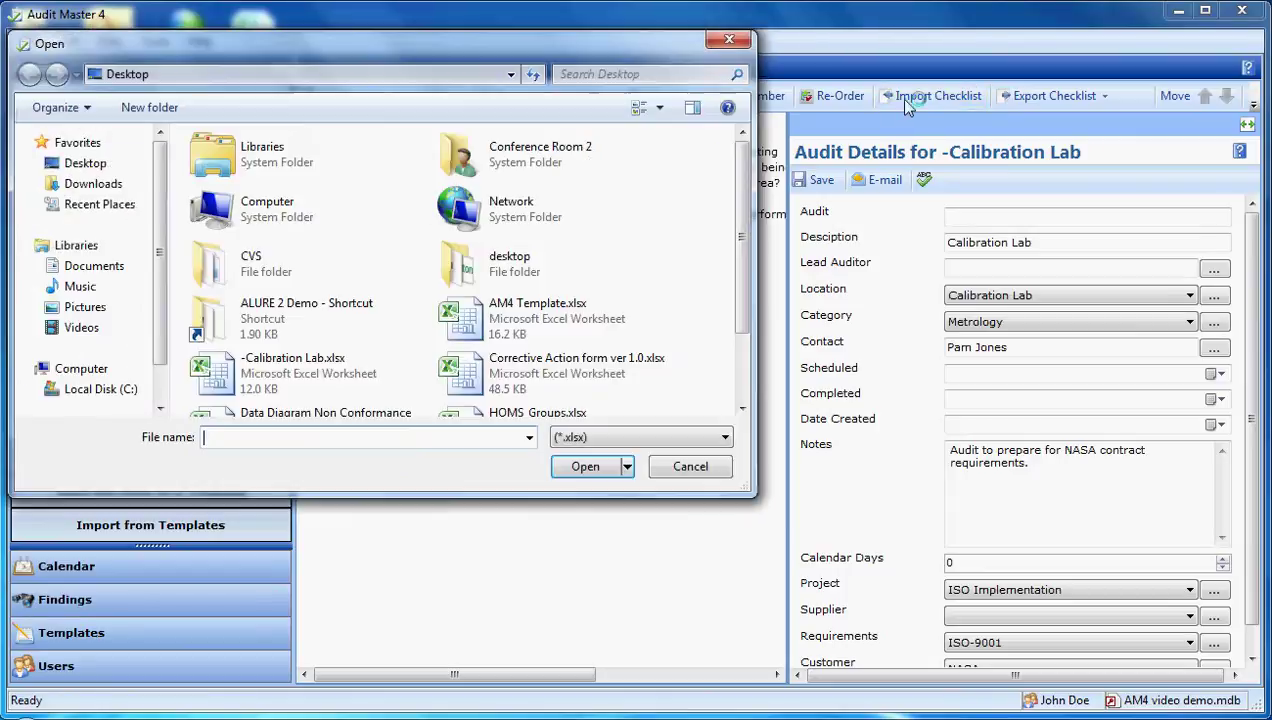
double_click(292, 393)
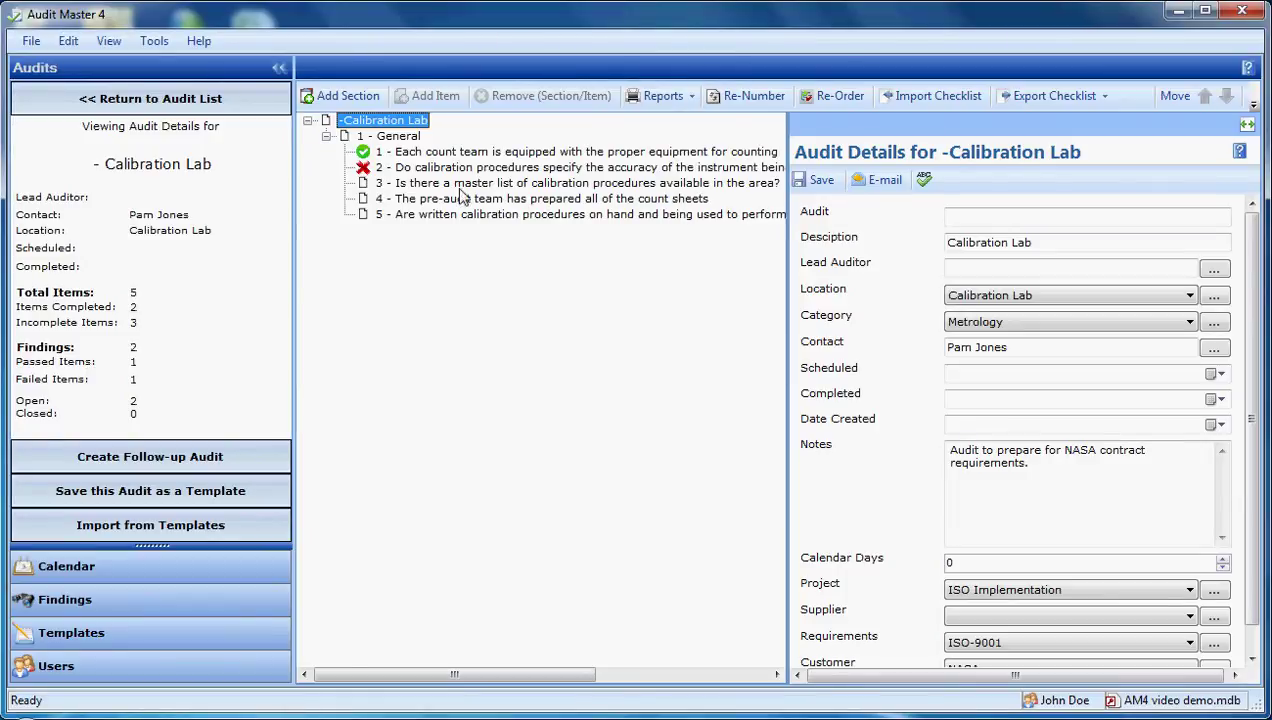
click(463, 167)
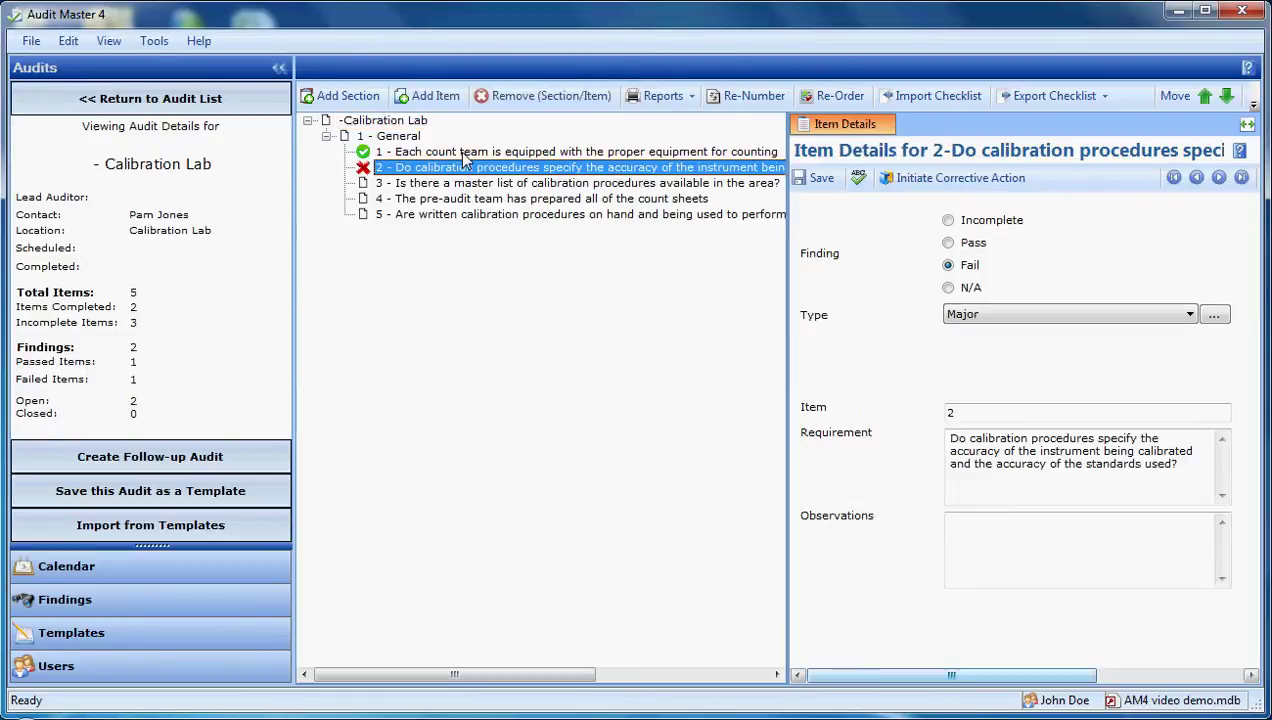
click(463, 152)
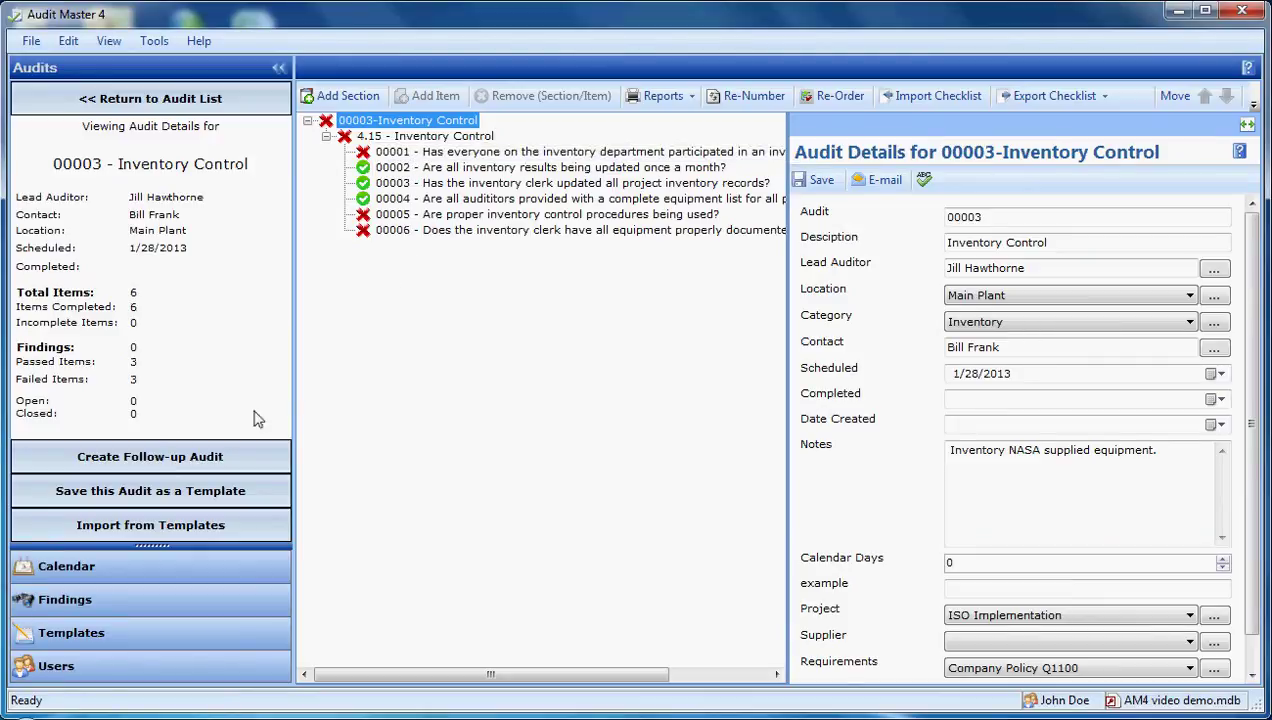
Create a follow-up audit for audit 00003 and review its items 00001 and 00005
click(152, 462)
click(735, 442)
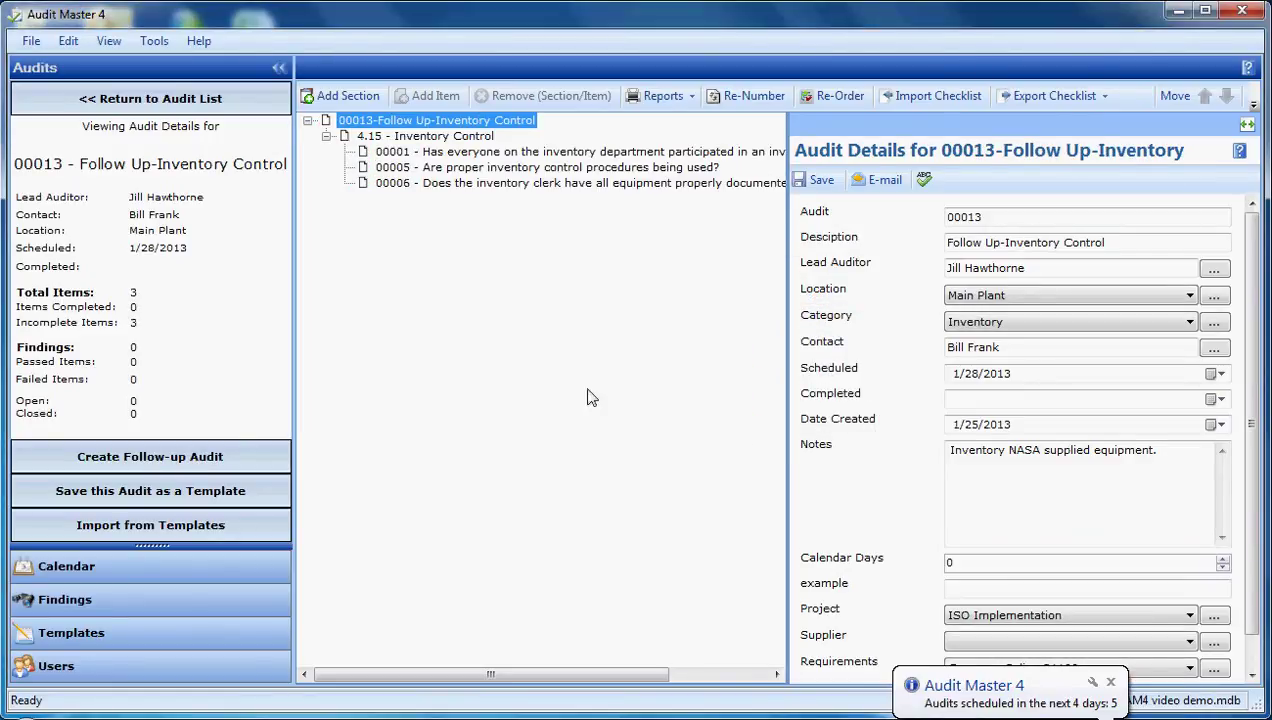
click(457, 153)
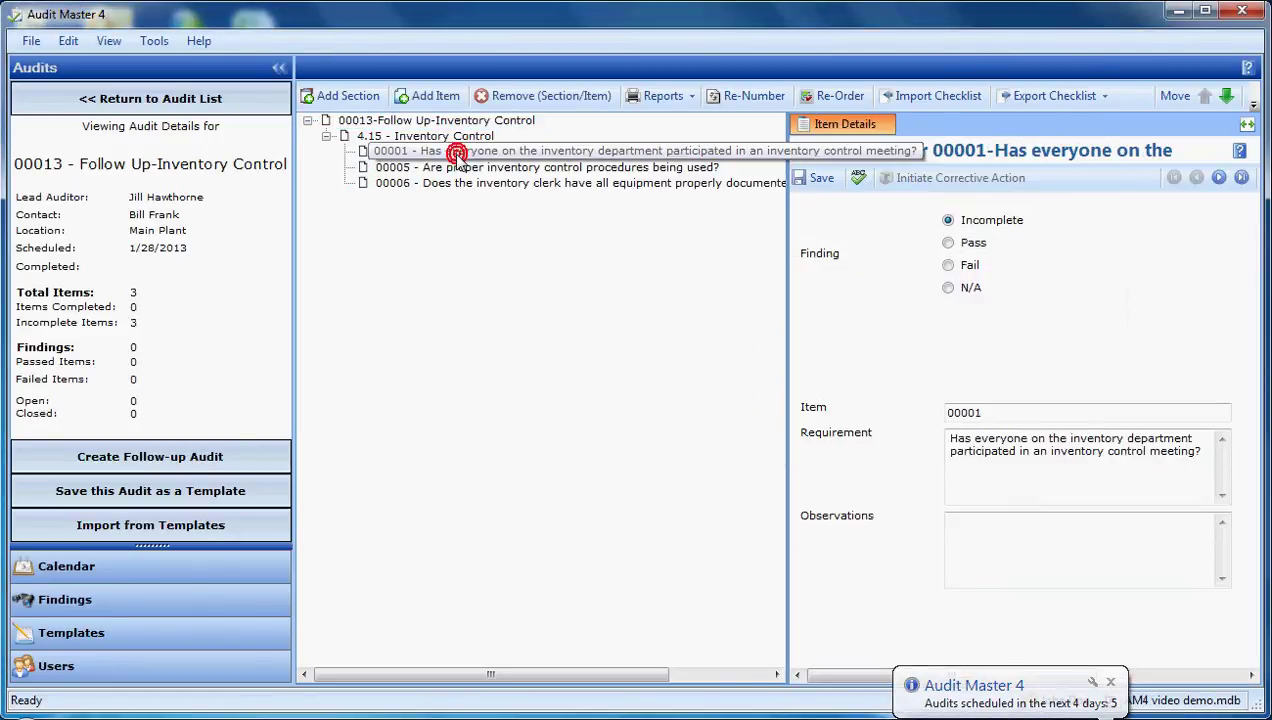
click(458, 169)
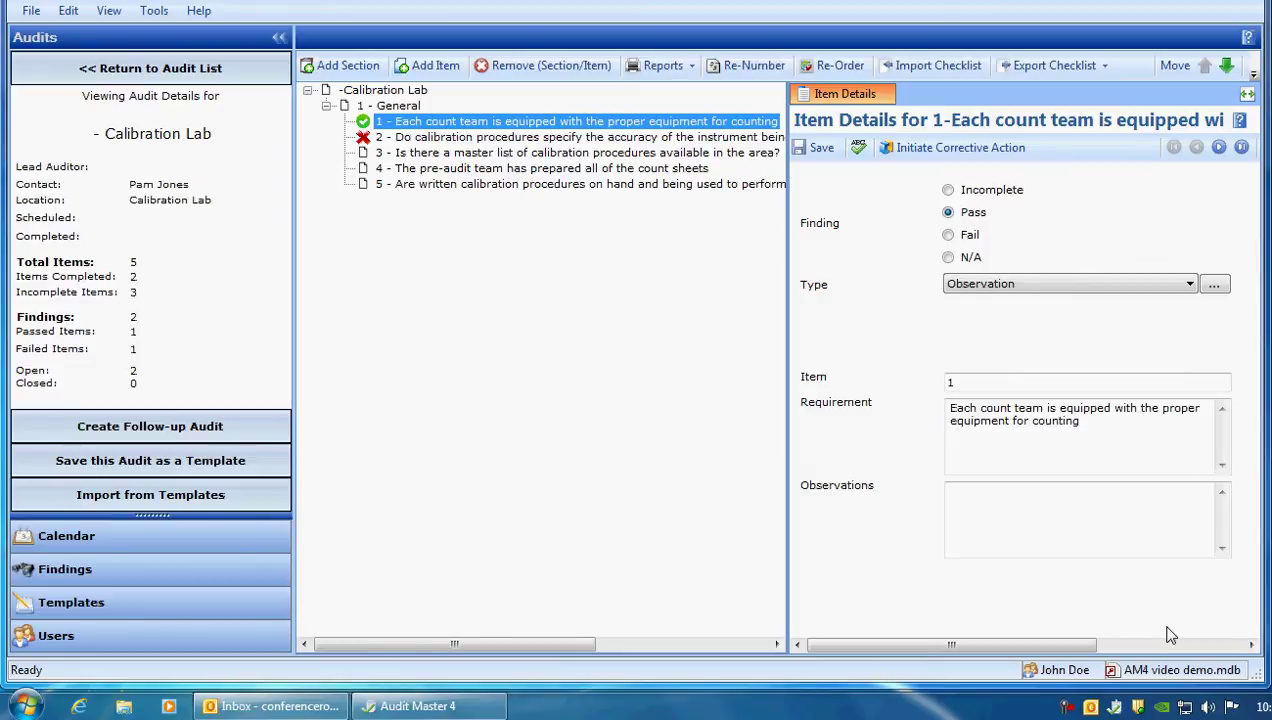
click(1117, 706)
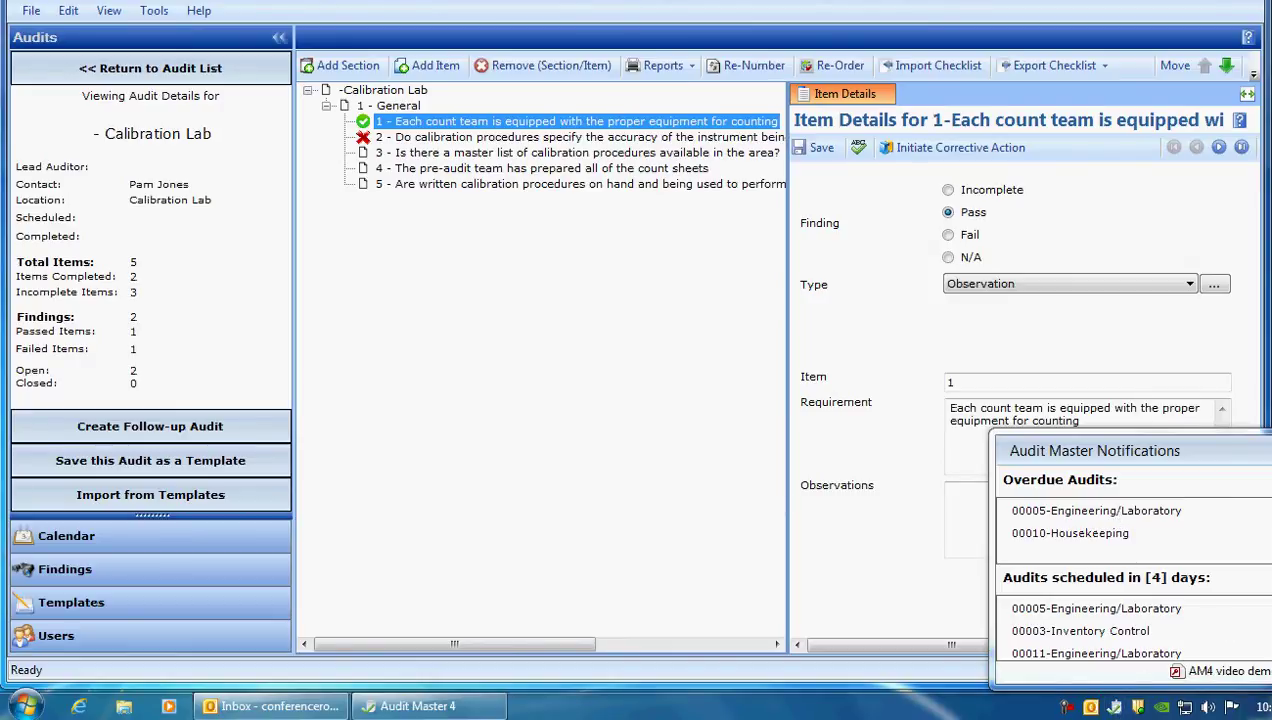
scroll(1095, 620, down, 1)
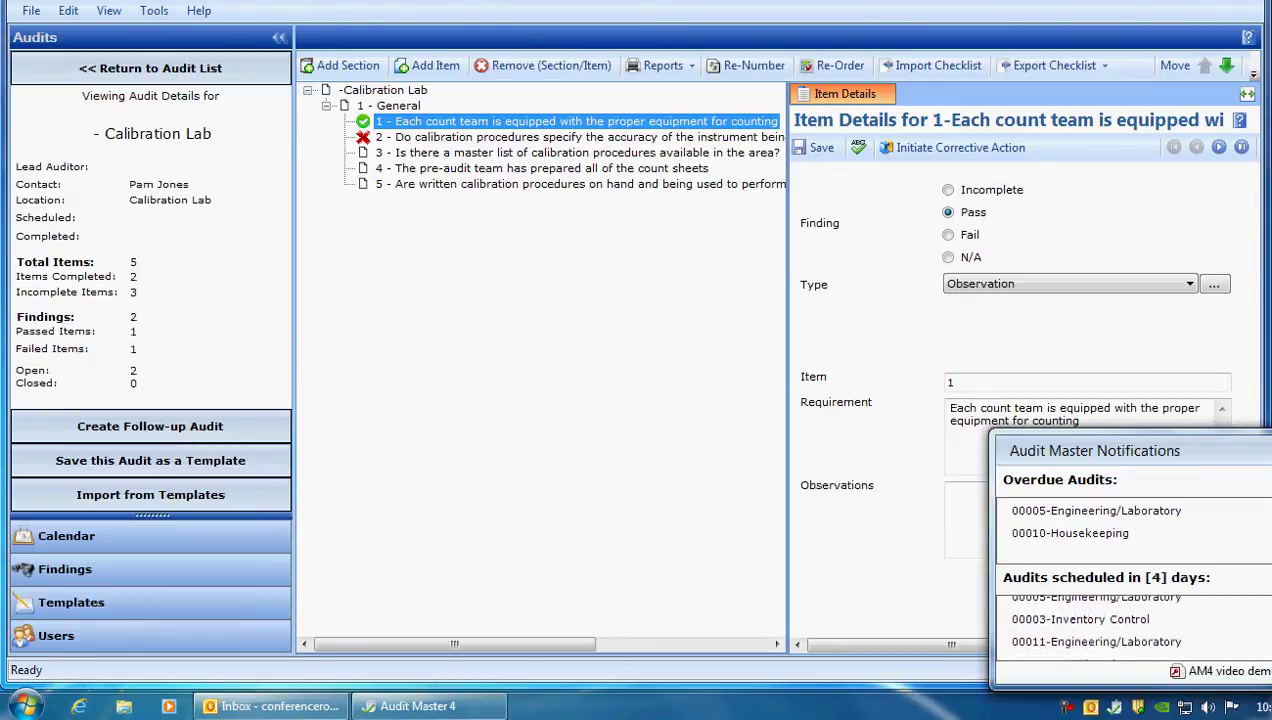
right_click(1117, 706)
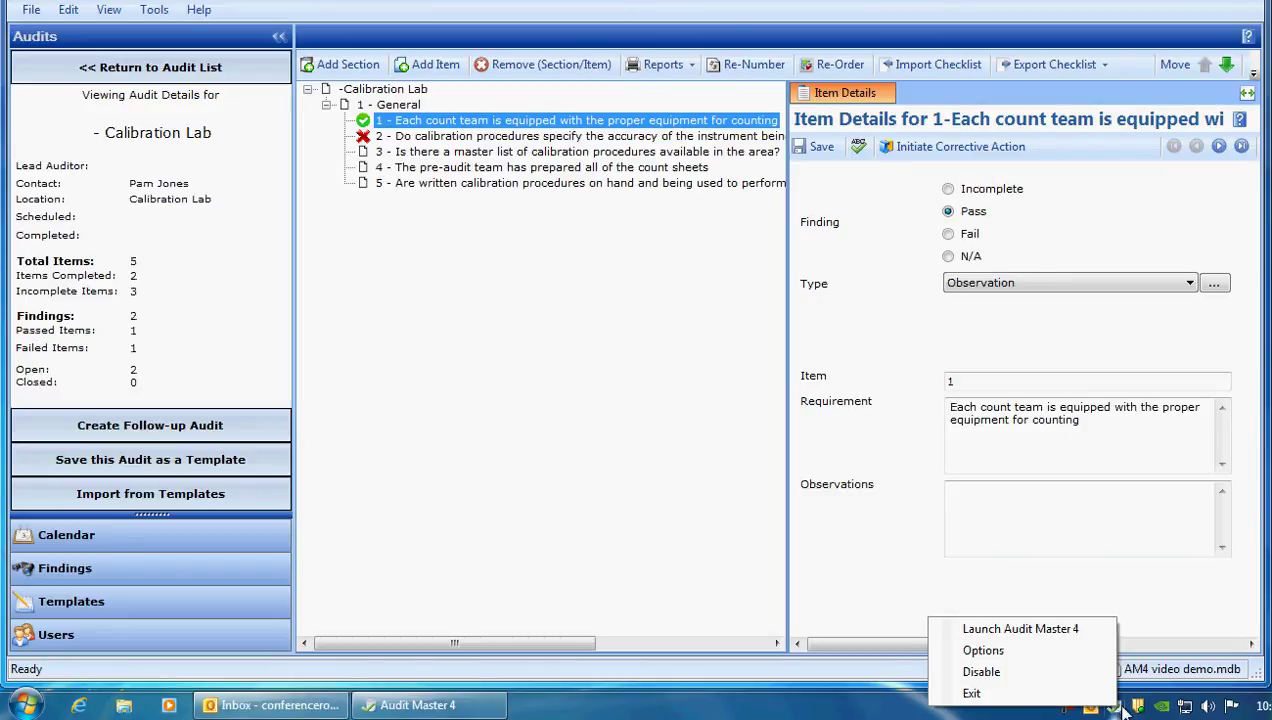
click(1053, 650)
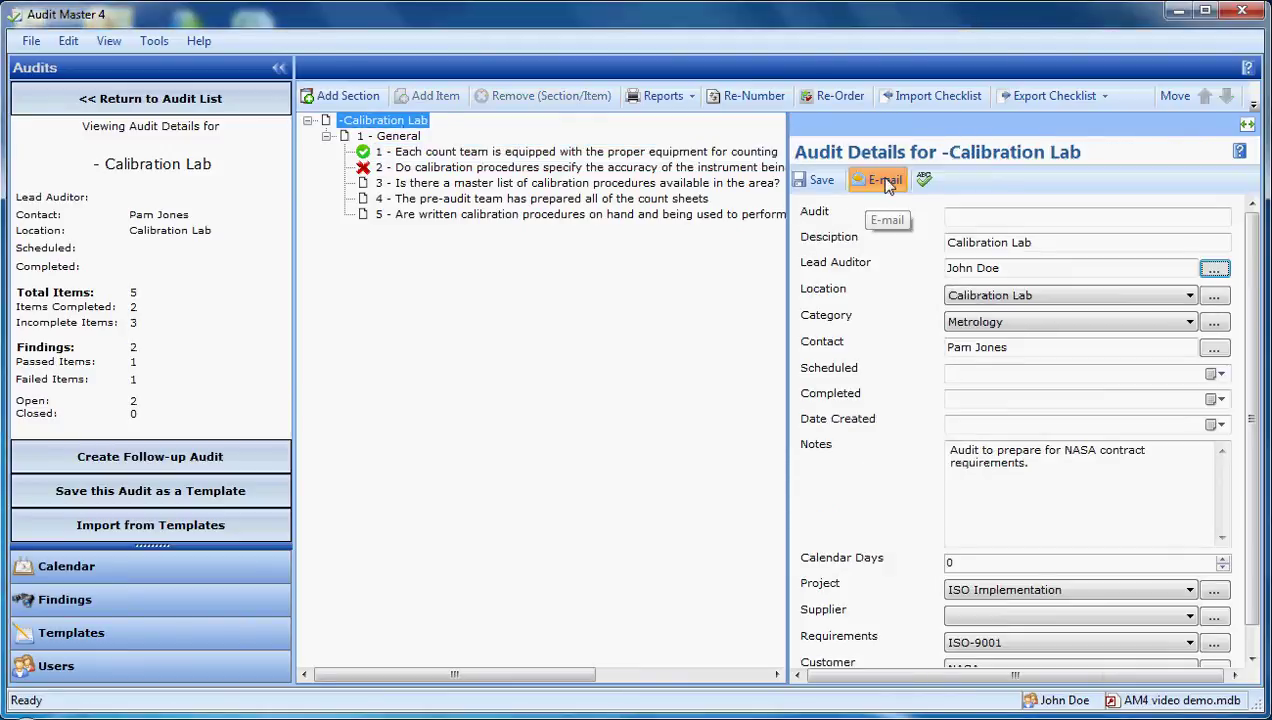
Compose an e-mail about this audit and add a blank line above the message text
click(882, 184)
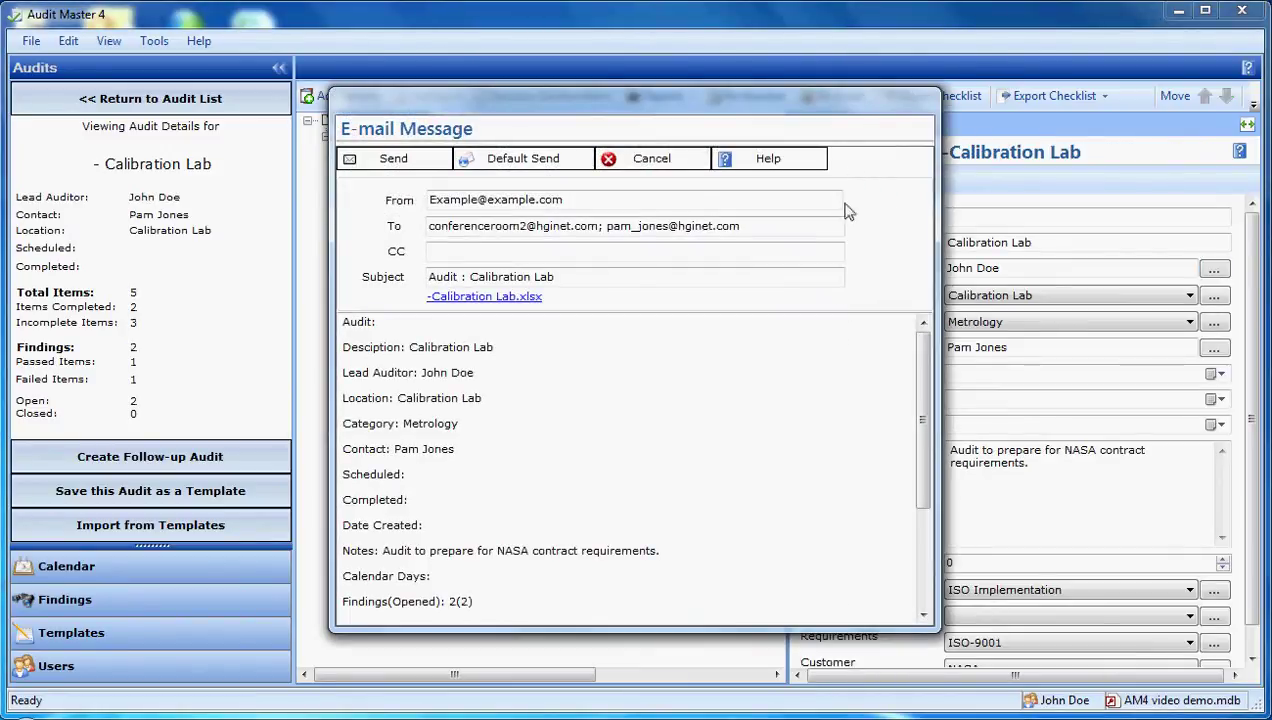
mouse_move(925, 370)
mouse_down()
mouse_move(925, 467)
mouse_move(923, 345)
mouse_up()
click(342, 330)
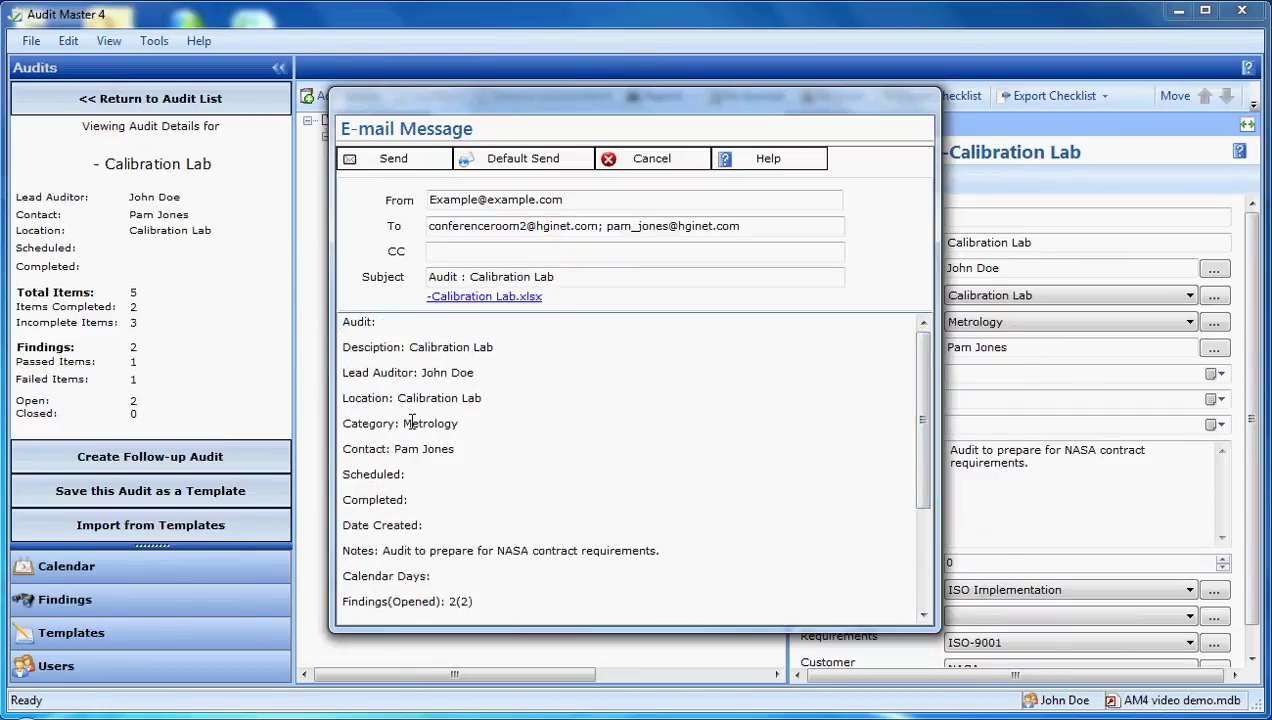
key(Return)
key(Return)
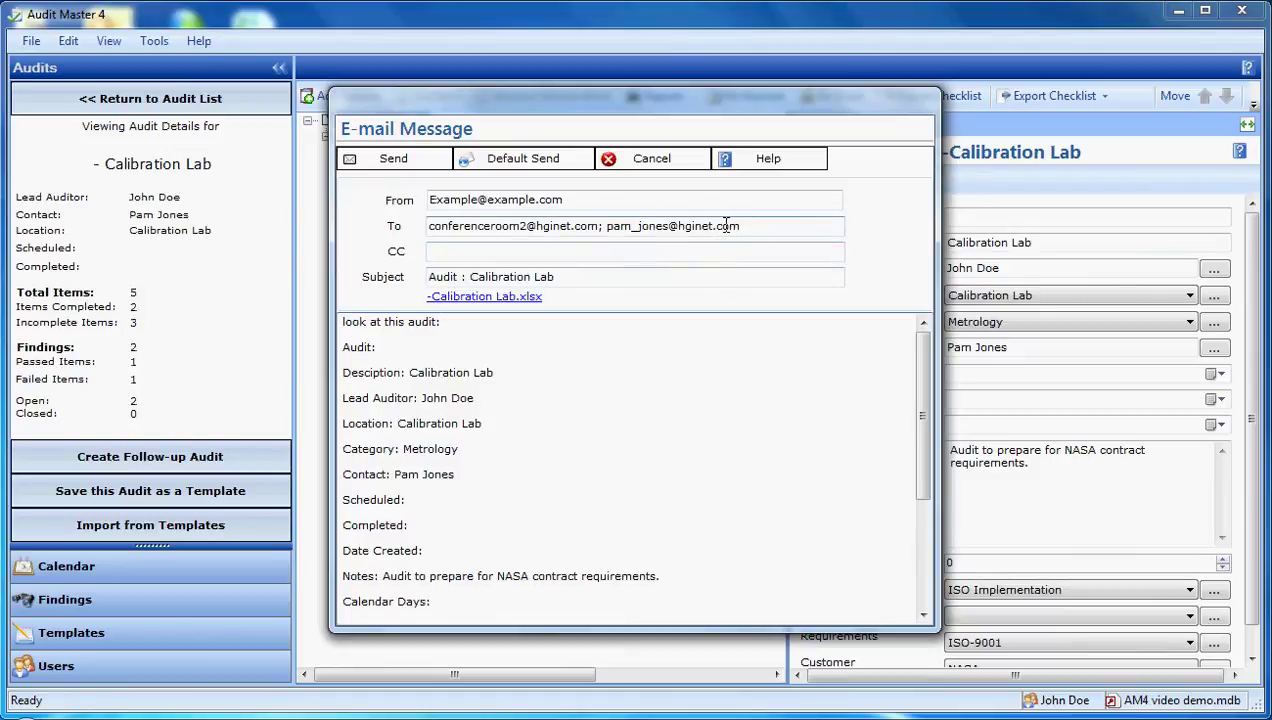
Remove the second recipient's address from the To field and send the e-mail
drag(745, 225, 602, 226)
key(BackSpace)
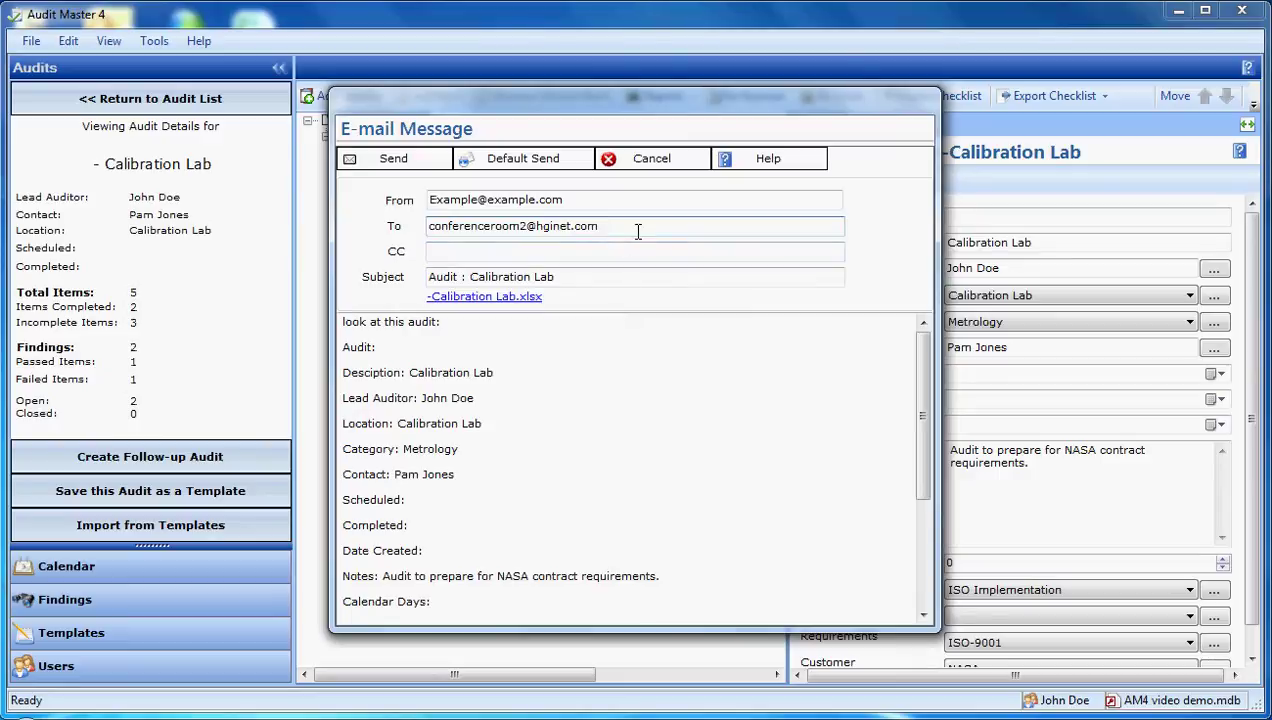
click(395, 163)
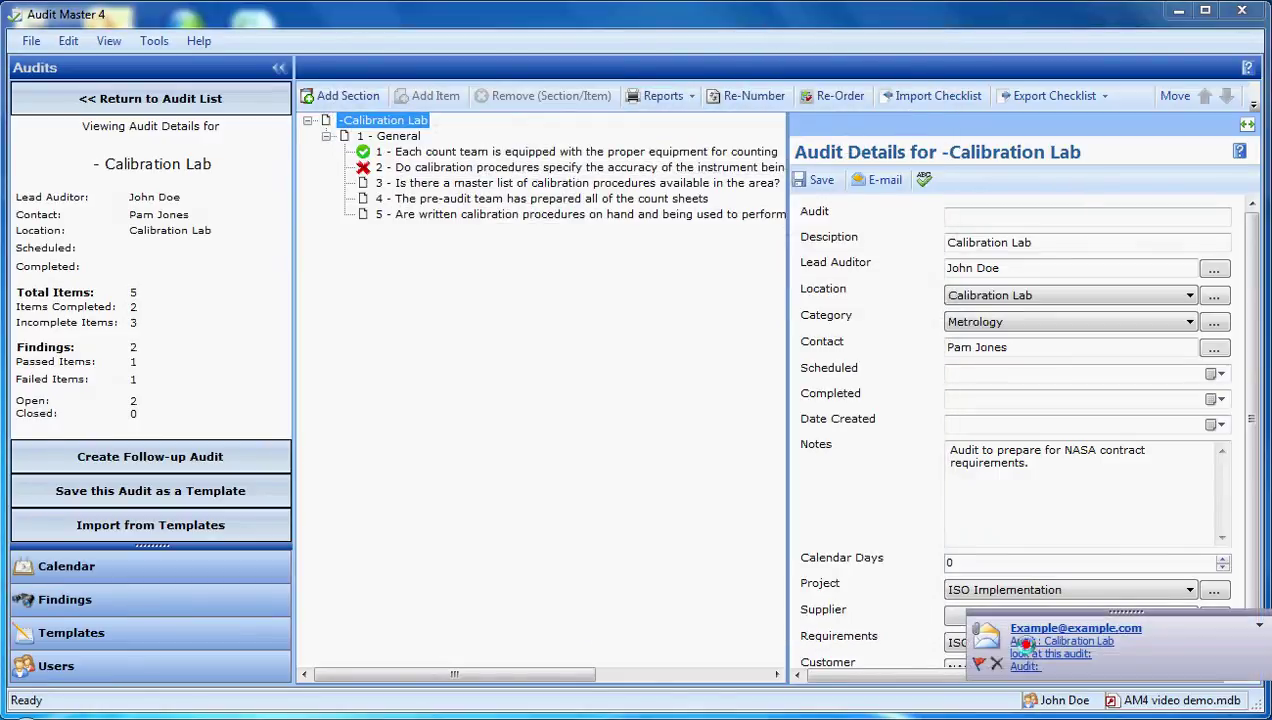
Open the received Calibration Lab audit message and its attached checklist spreadsheet
click(1025, 645)
drag(793, 33, 610, 62)
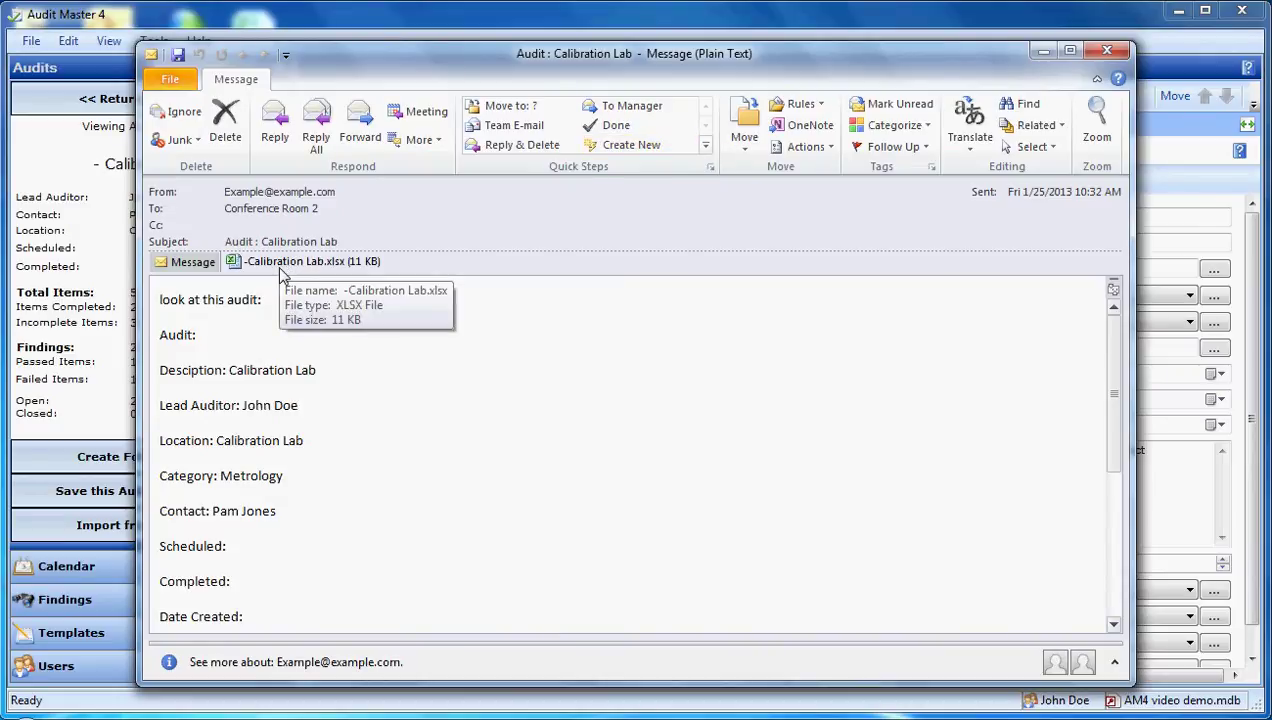
double_click(282, 262)
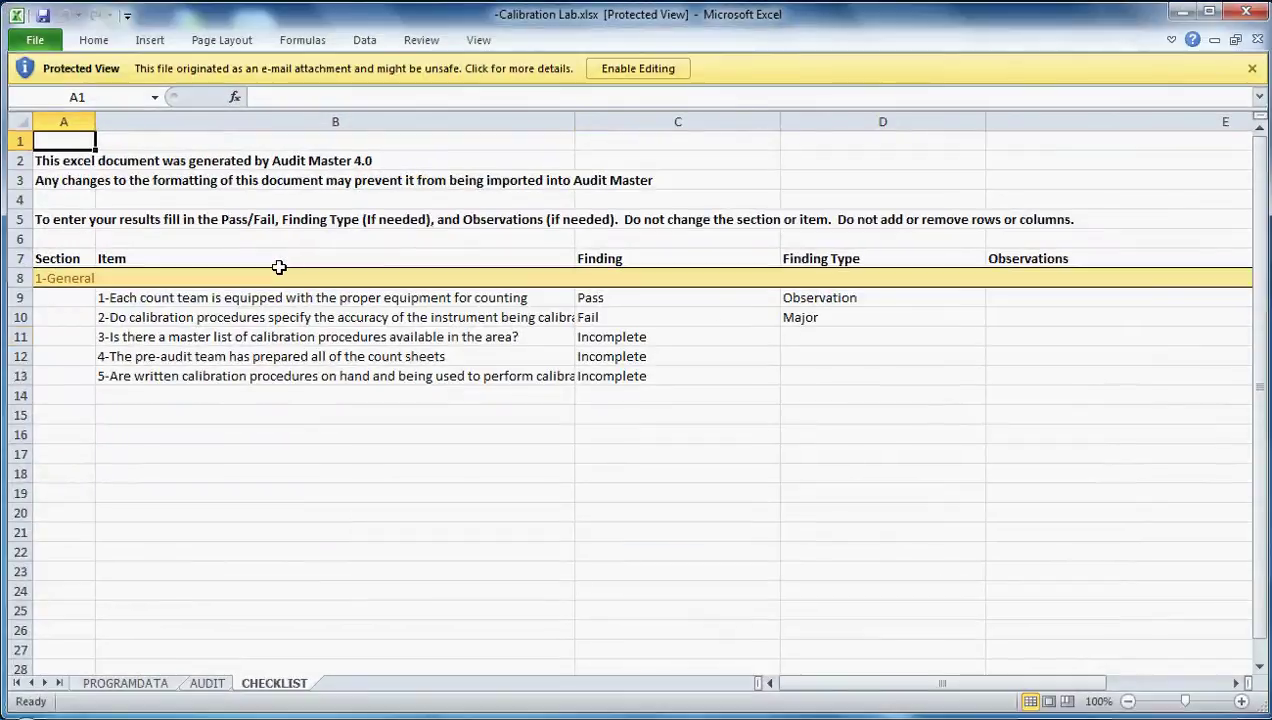
Confirm cell C11's finding stays Incomplete, then close the spreadsheet
click(757, 336)
click(788, 337)
click(788, 337)
click(1245, 12)
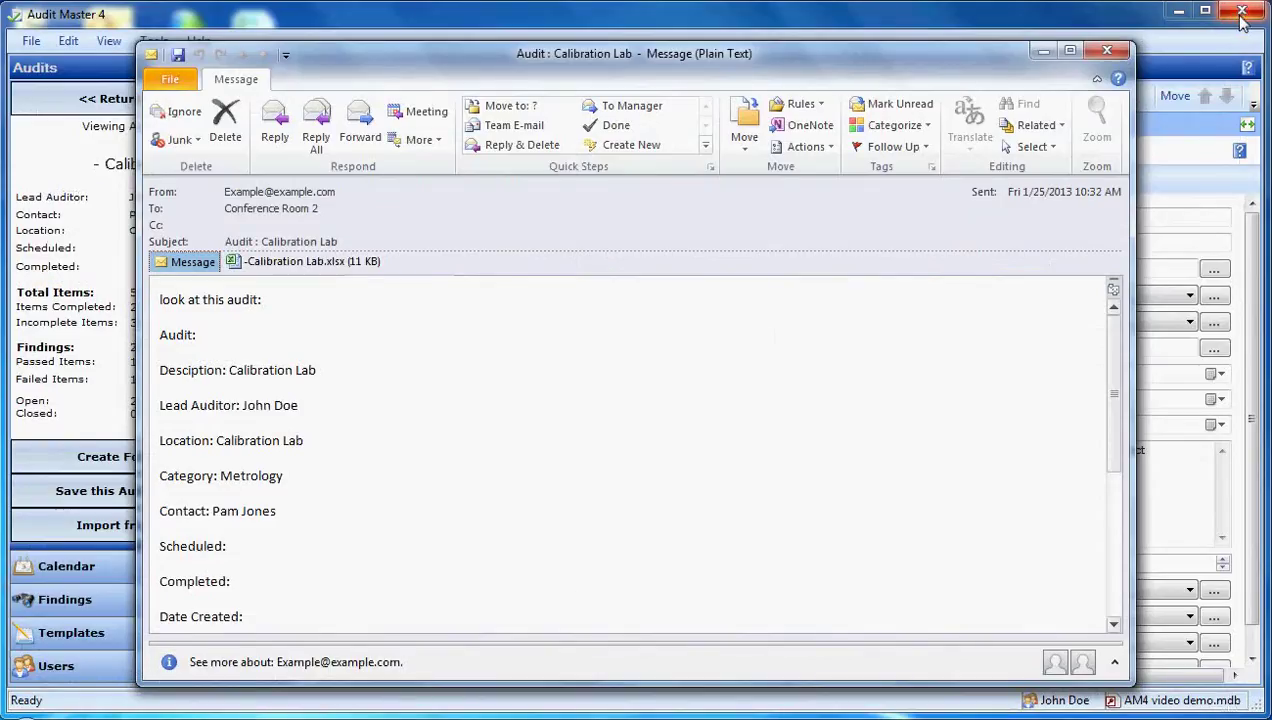
Close the Outlook message and create a custom text field named 'example'
click(1101, 56)
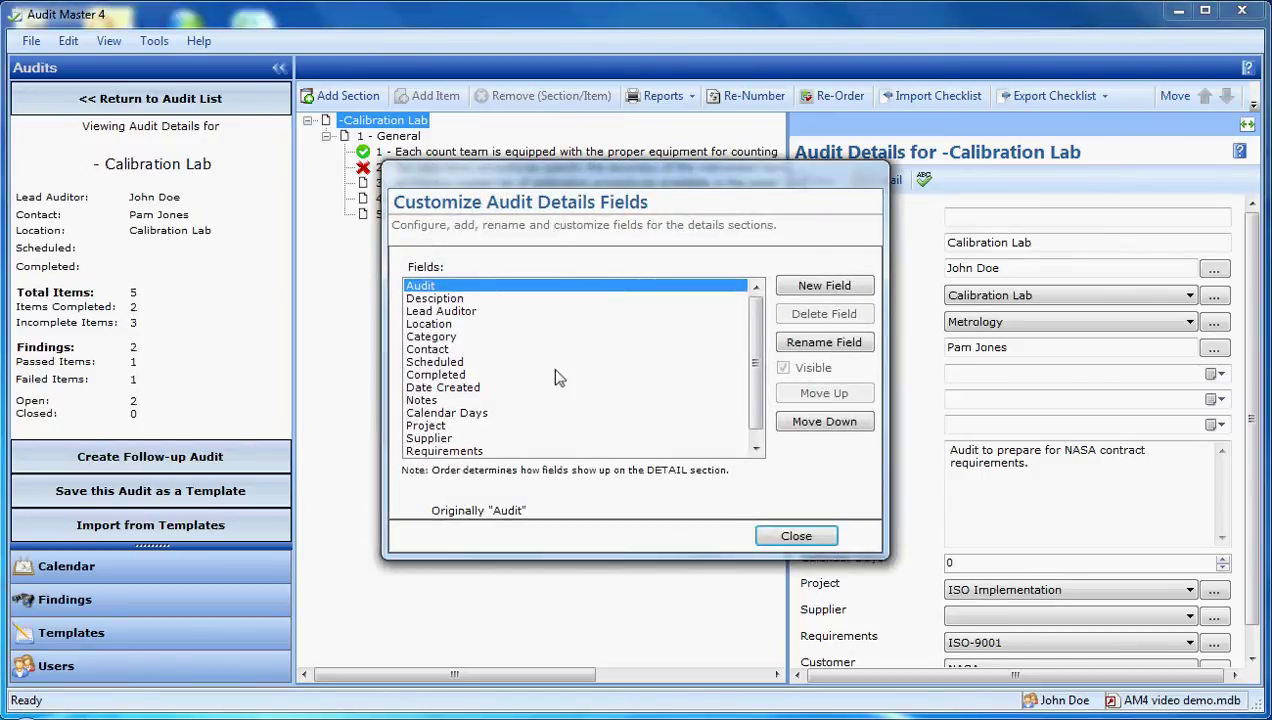
click(786, 286)
text(example)
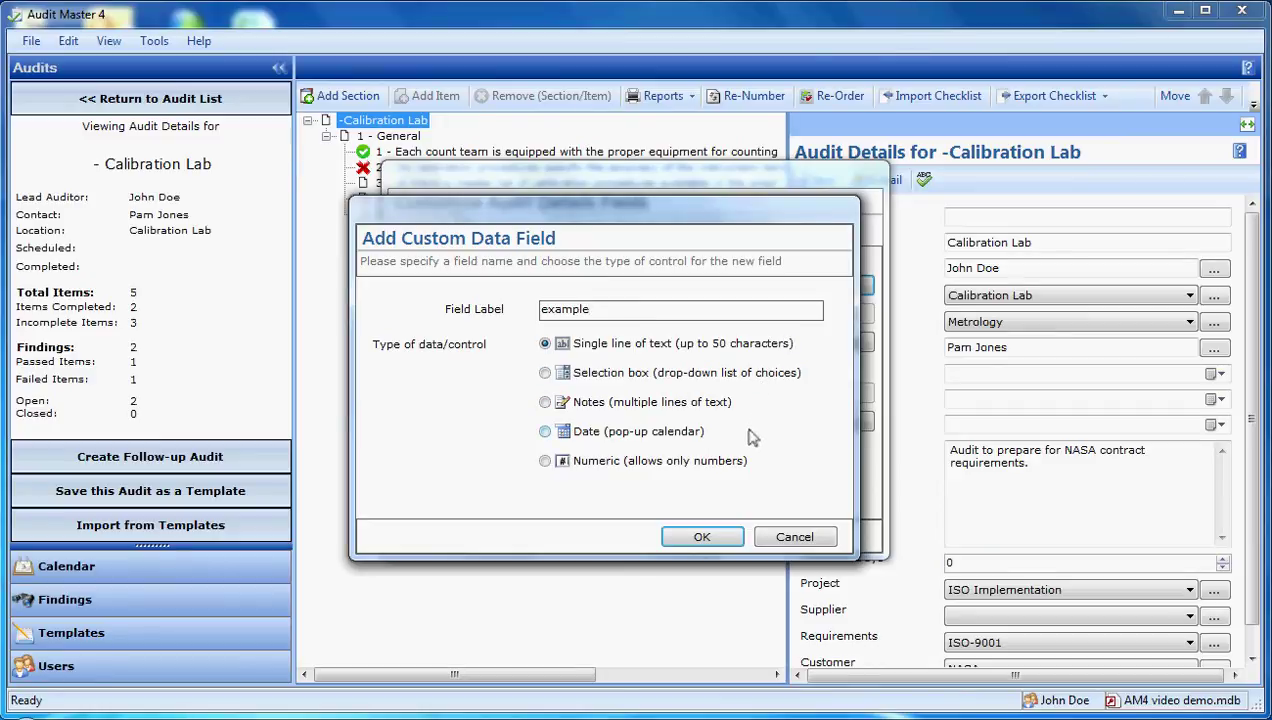
click(722, 538)
Move the example field up four places to sit above Project, and apply
scroll(593, 440, down, 1)
click(437, 452)
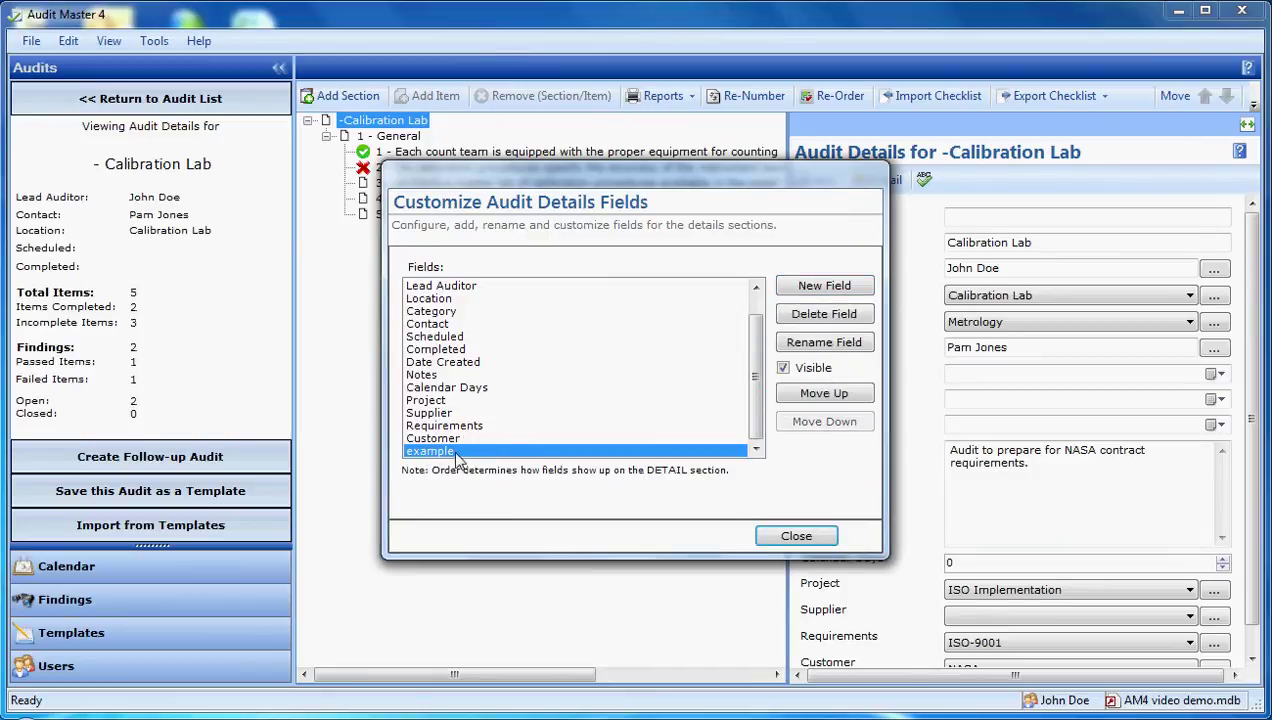
click(808, 395)
click(810, 395)
click(810, 395)
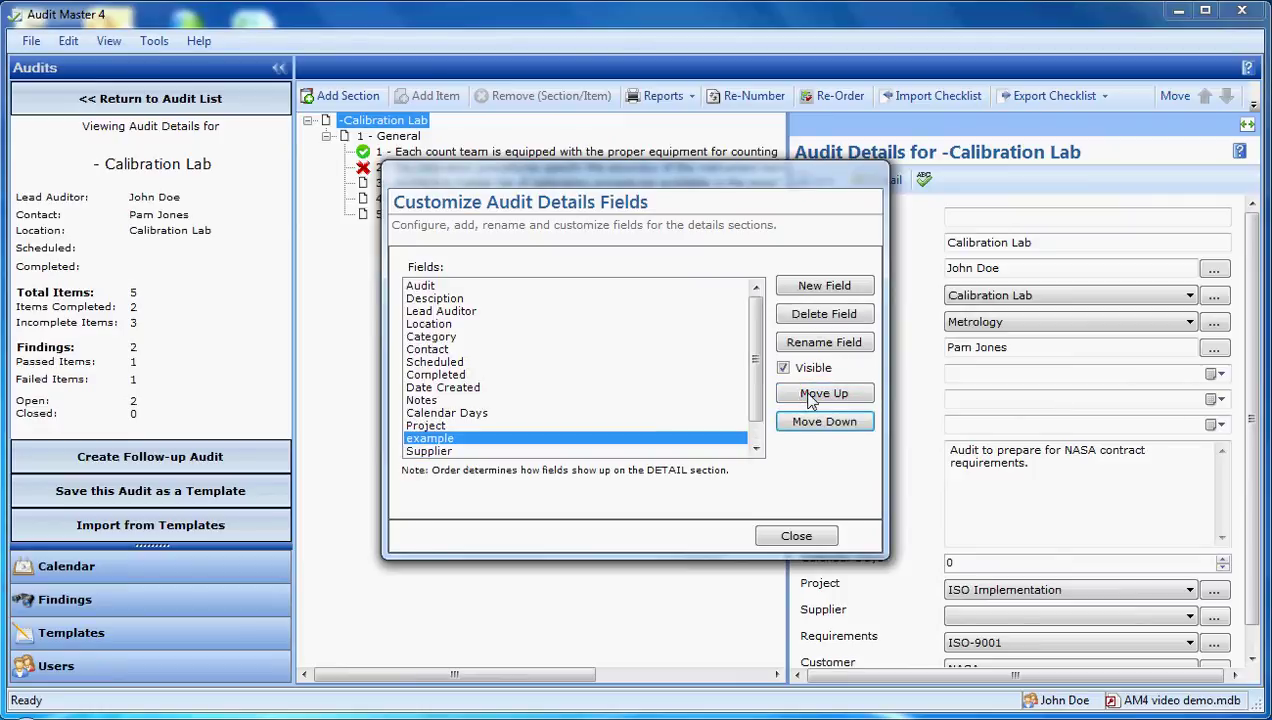
click(810, 395)
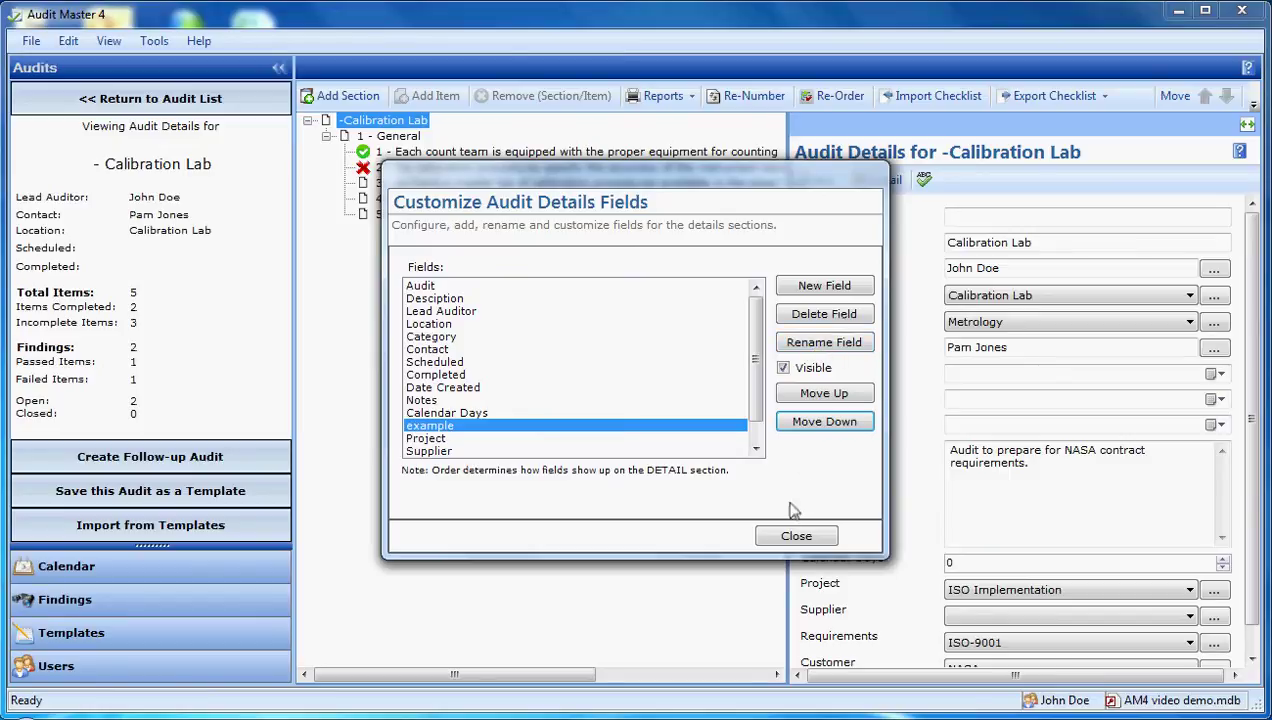
click(796, 536)
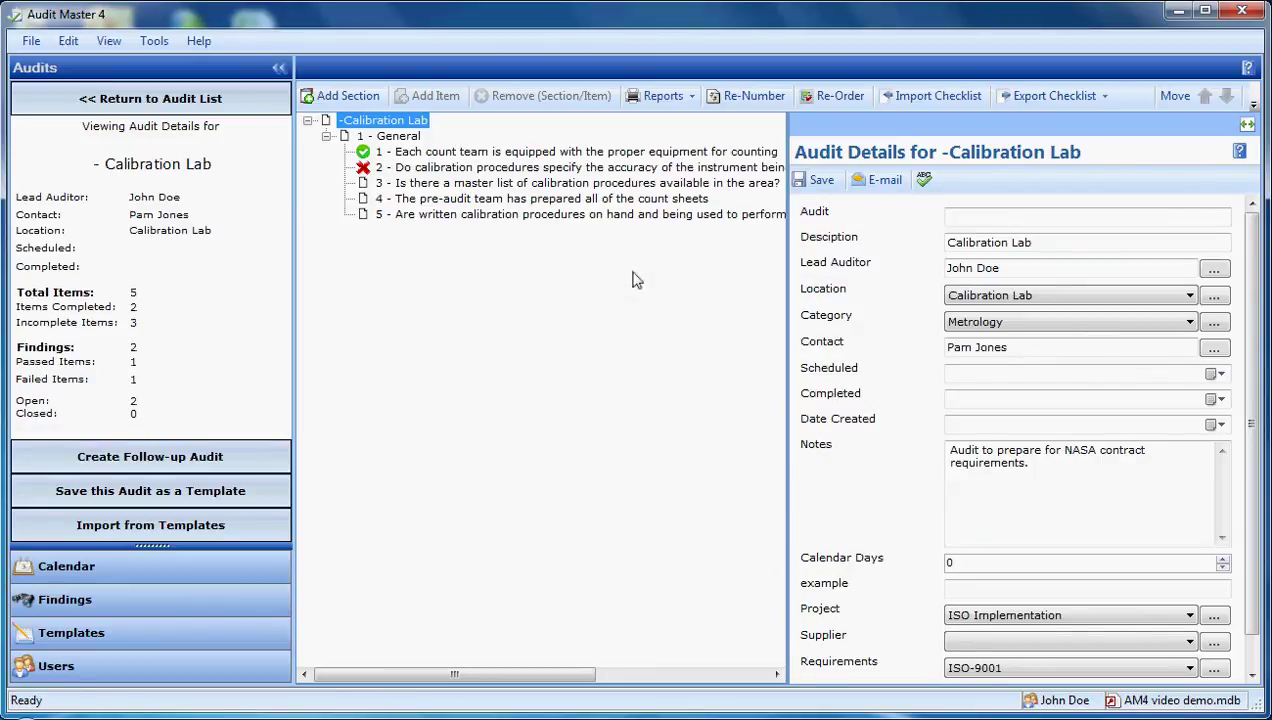
Preview the Audit Checklist report from the Reports menu
click(680, 97)
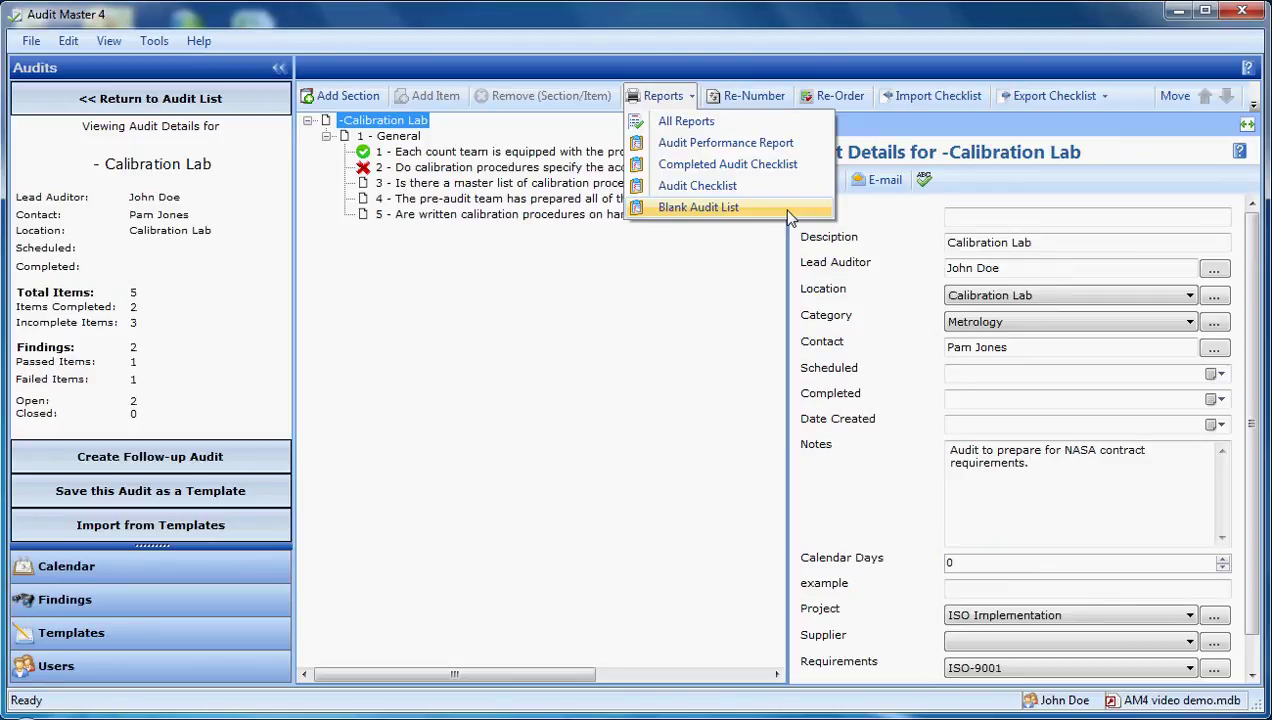
click(752, 145)
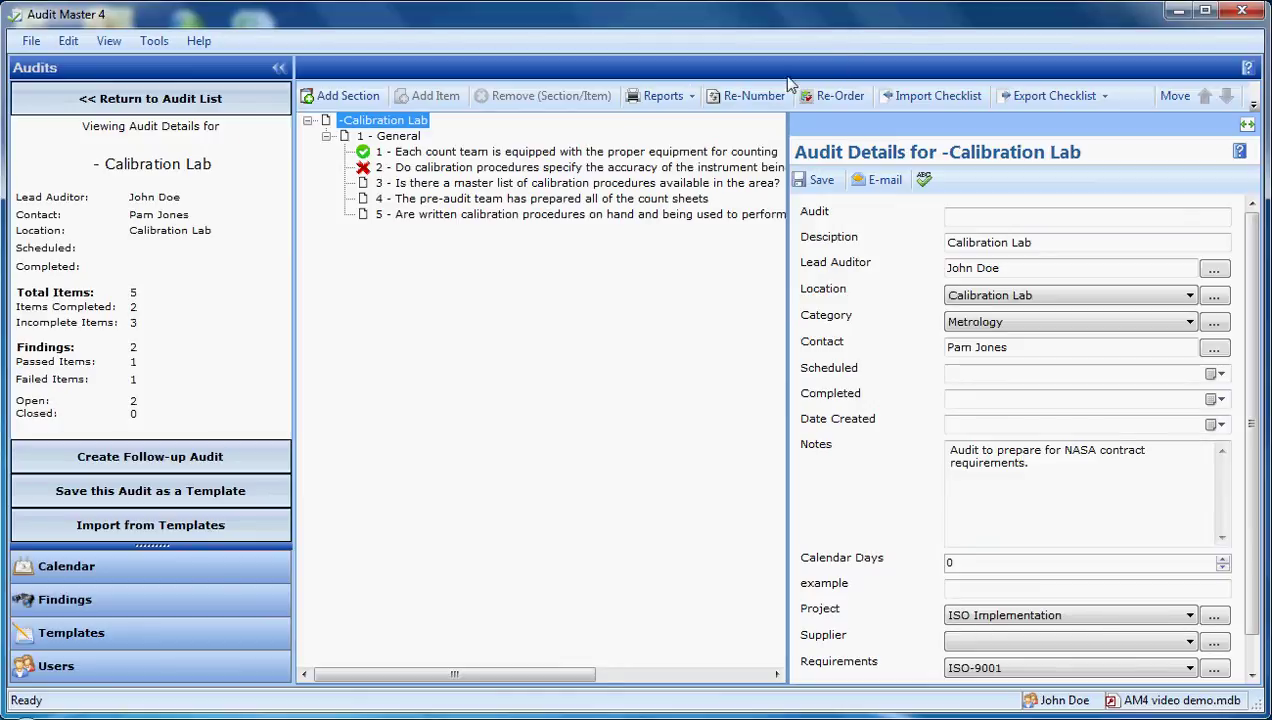
click(677, 96)
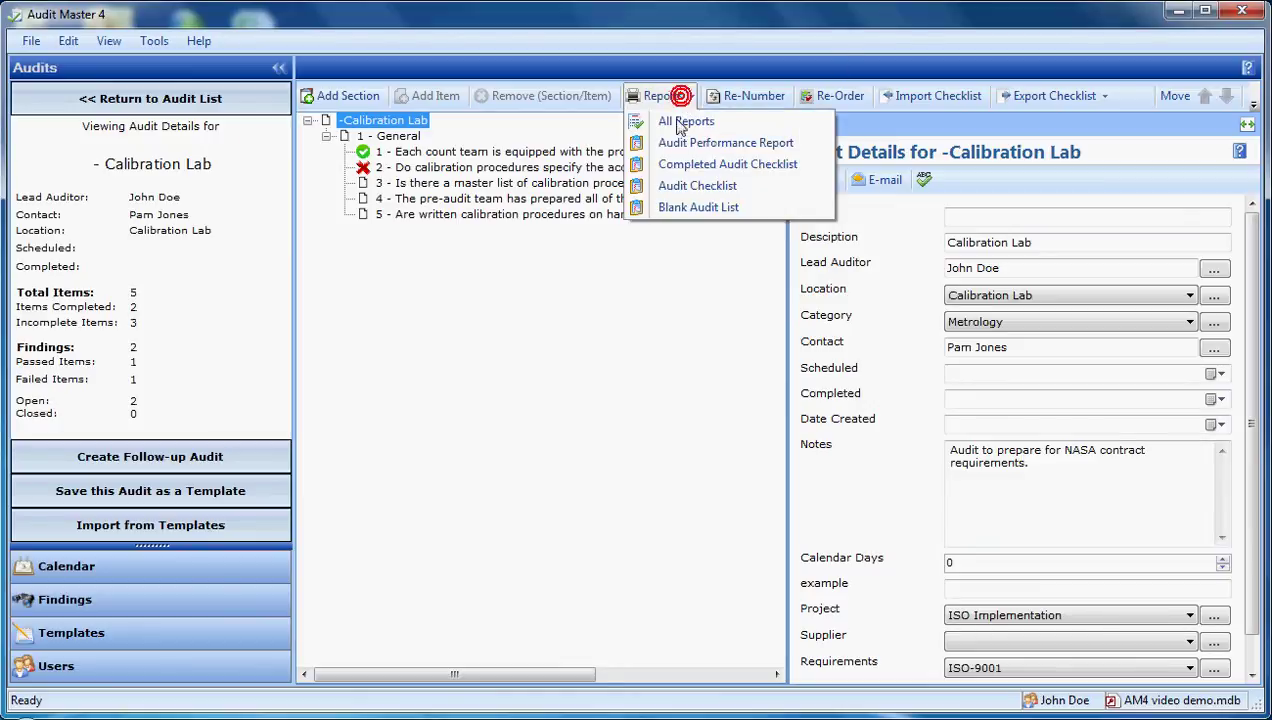
click(686, 187)
scroll(690, 497, down, 5)
scroll(668, 405, up, 5)
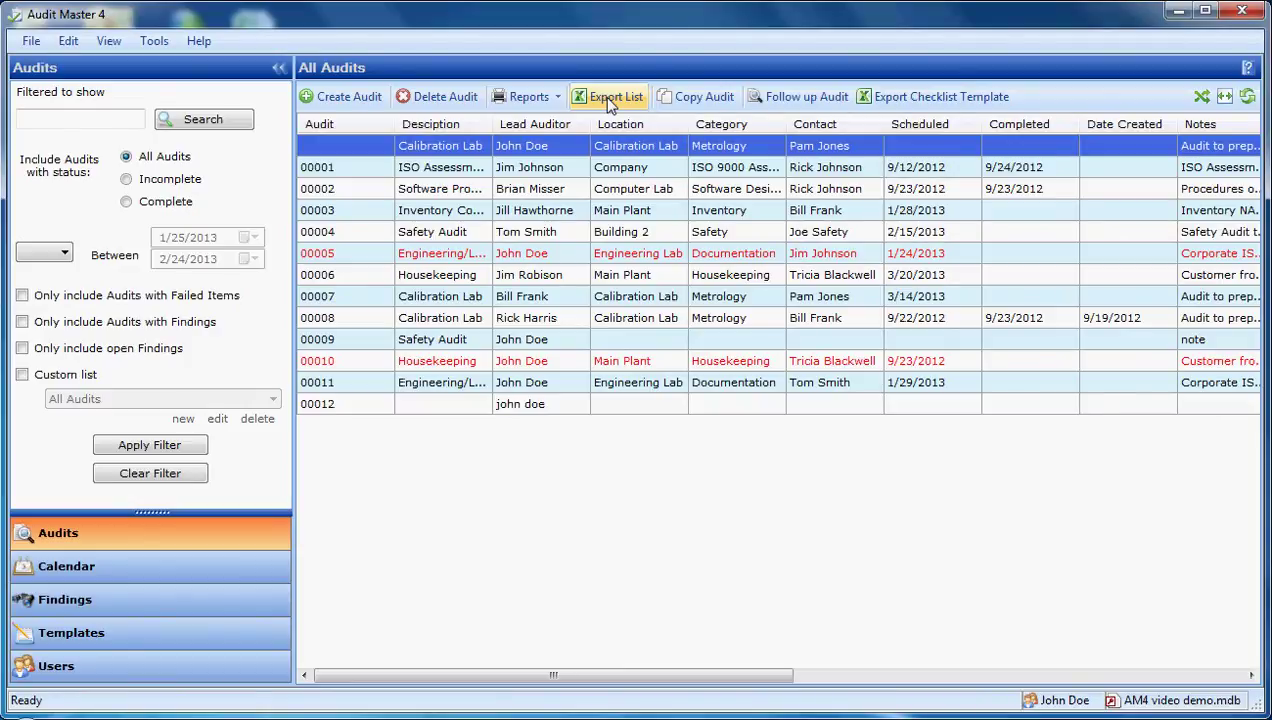
Export the audit list as AuditList.xls to the Desktop
click(607, 99)
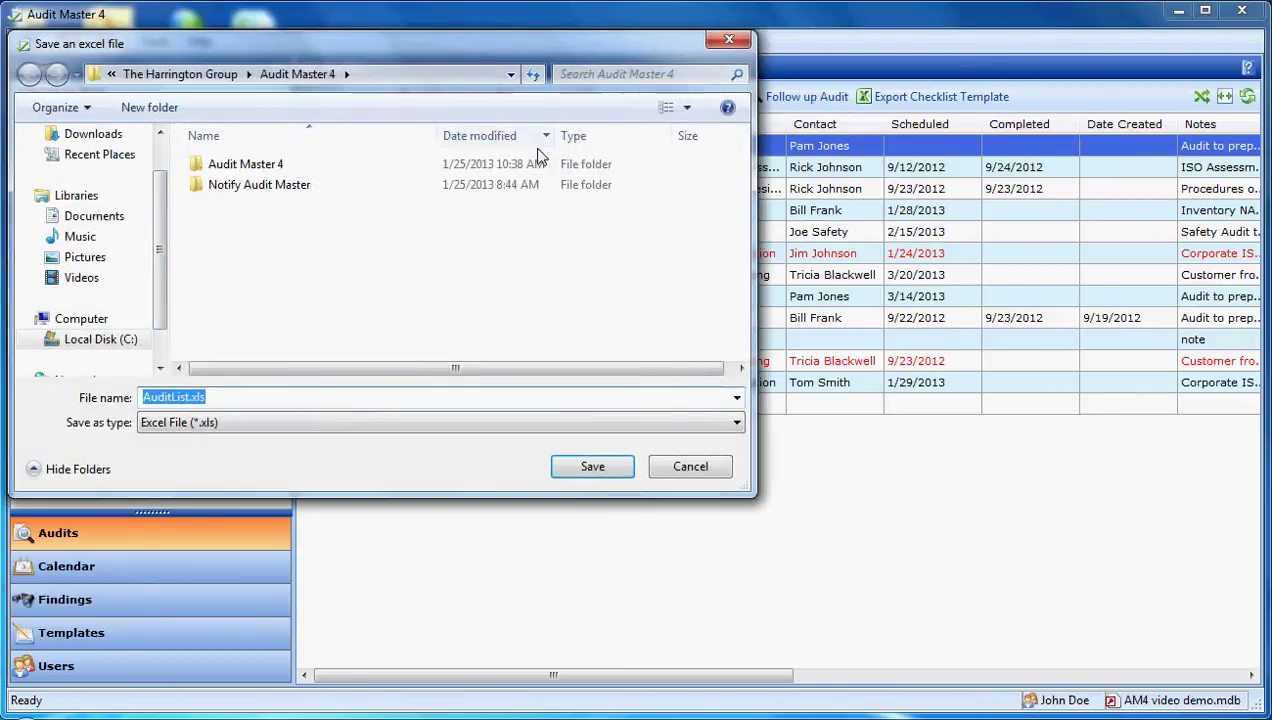
drag(162, 217, 115, 142)
click(62, 164)
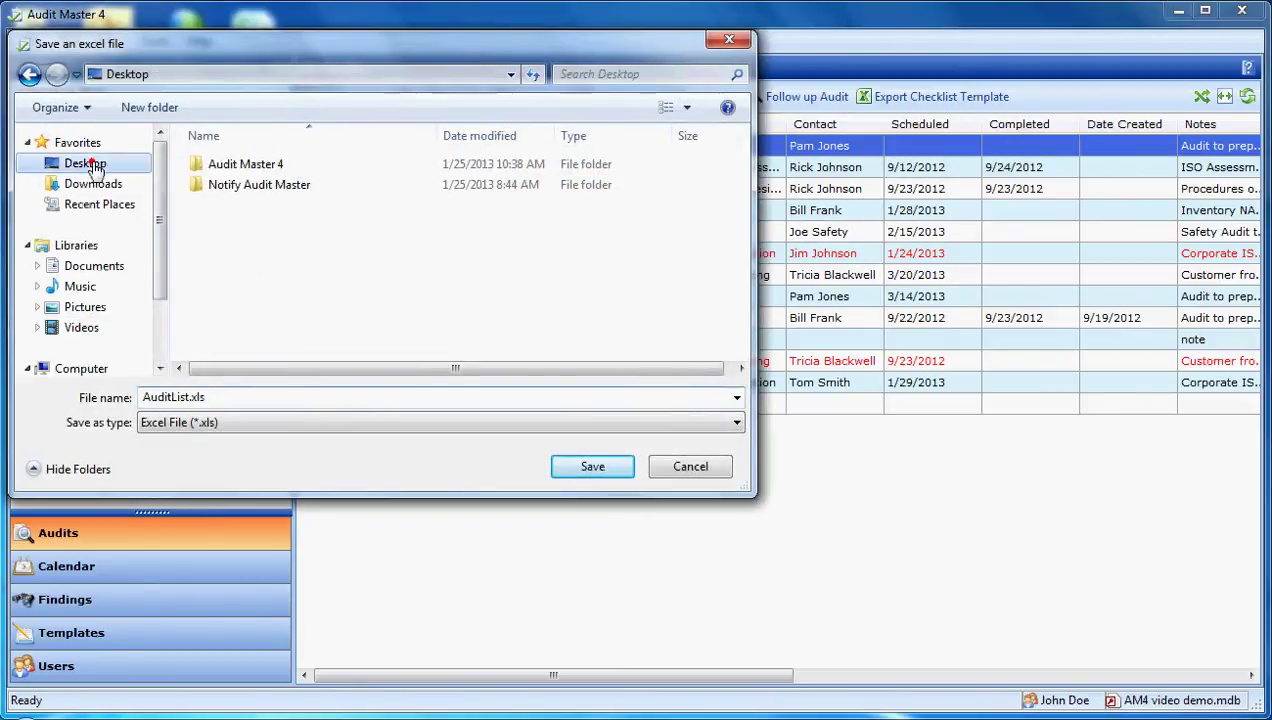
click(580, 468)
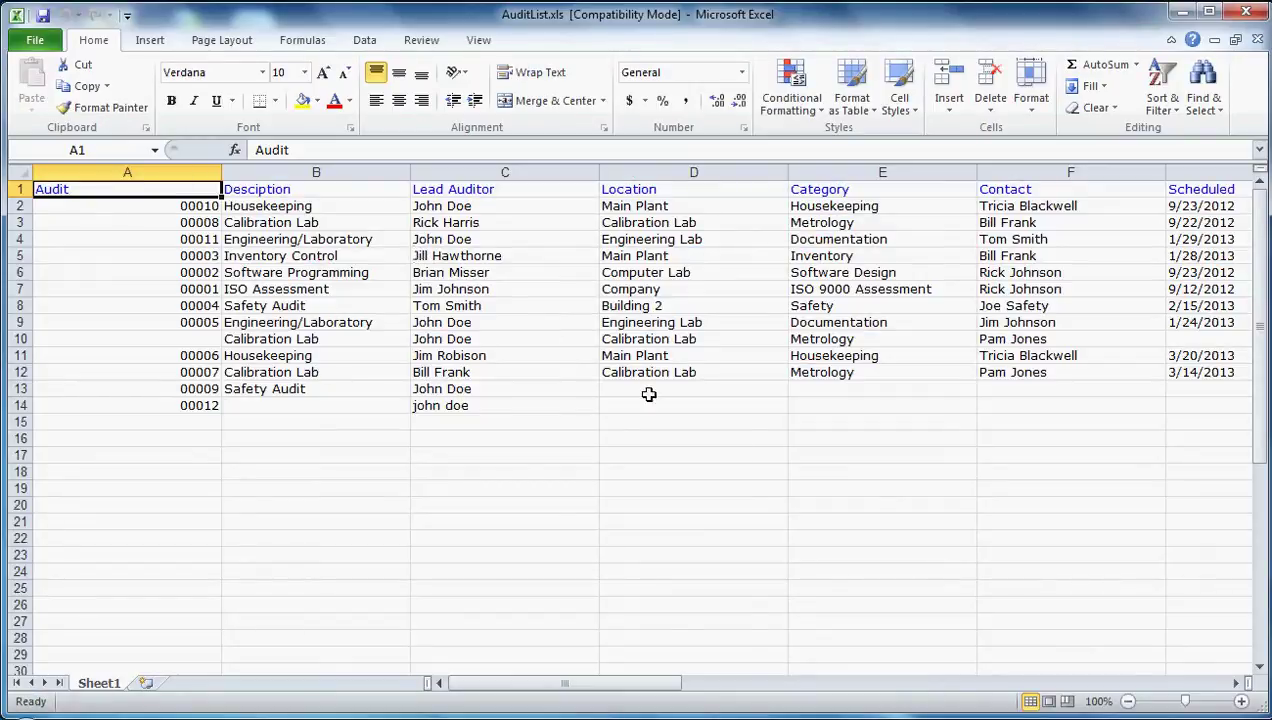
Scroll right through all AuditList.xls columns, including the custom example column, then close Excel
click(1237, 688)
click(1237, 688)
click(1237, 688)
click(1237, 688)
click(1237, 684)
click(1237, 684)
click(1237, 684)
click(1237, 684)
click(1237, 684)
click(1237, 684)
click(1237, 686)
click(1237, 686)
click(1237, 686)
key(alt+F4)
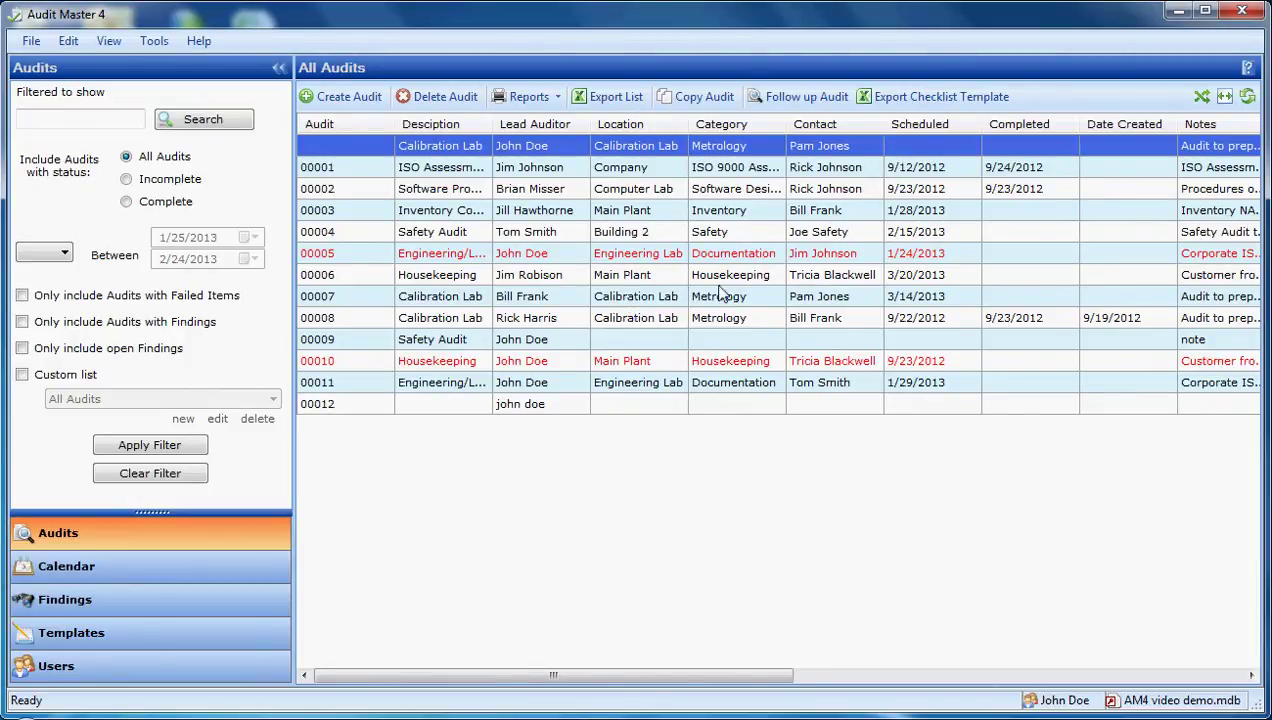
Open the All Reports window and choose the Audit Performance Report
click(529, 96)
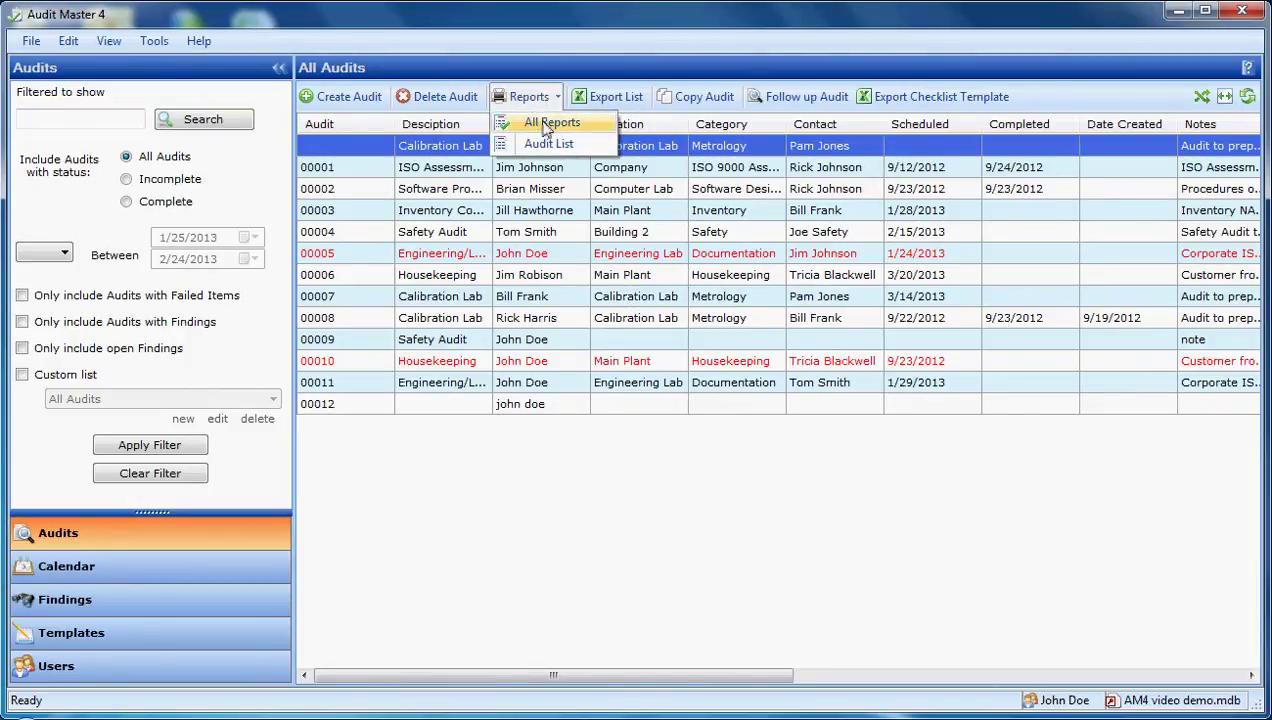
click(540, 122)
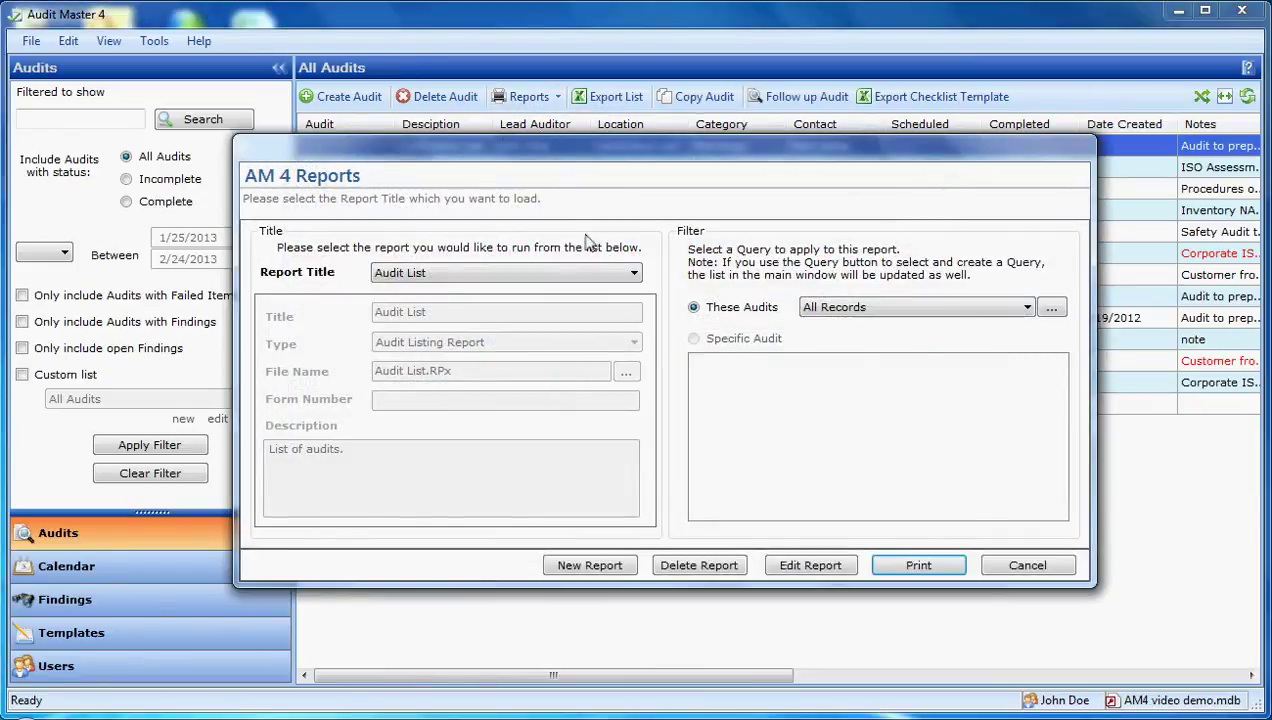
click(624, 276)
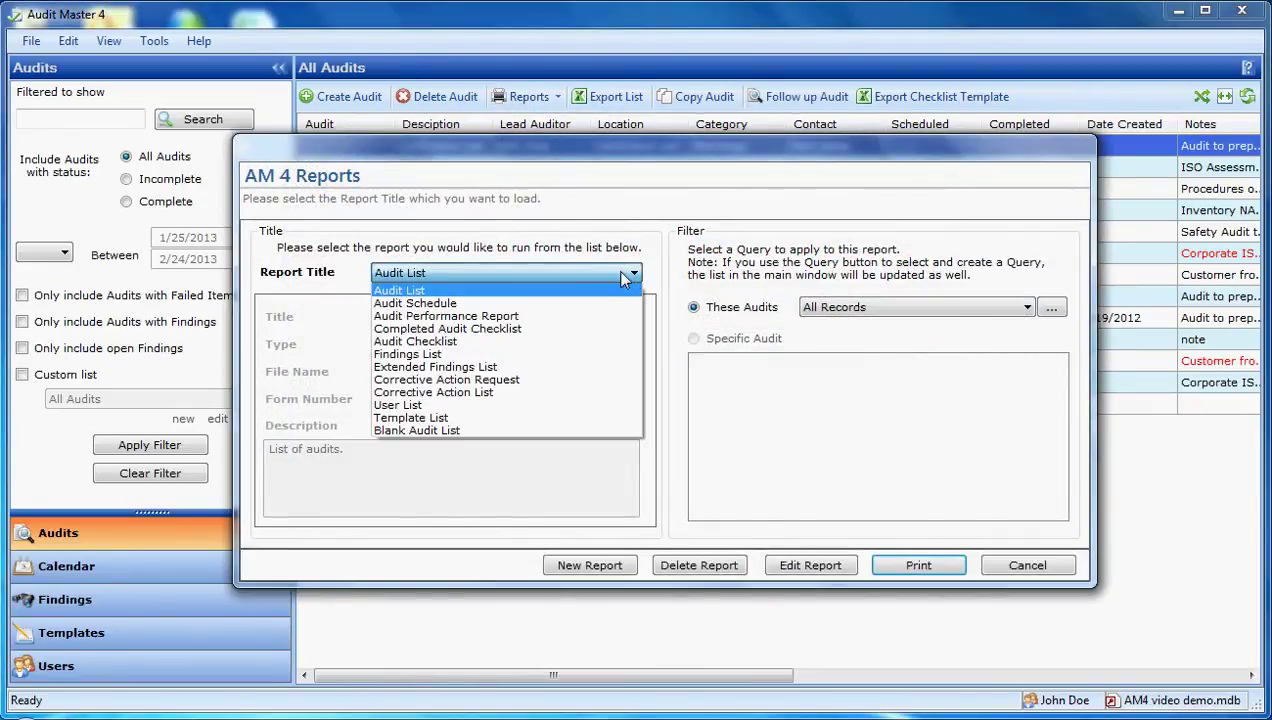
click(504, 317)
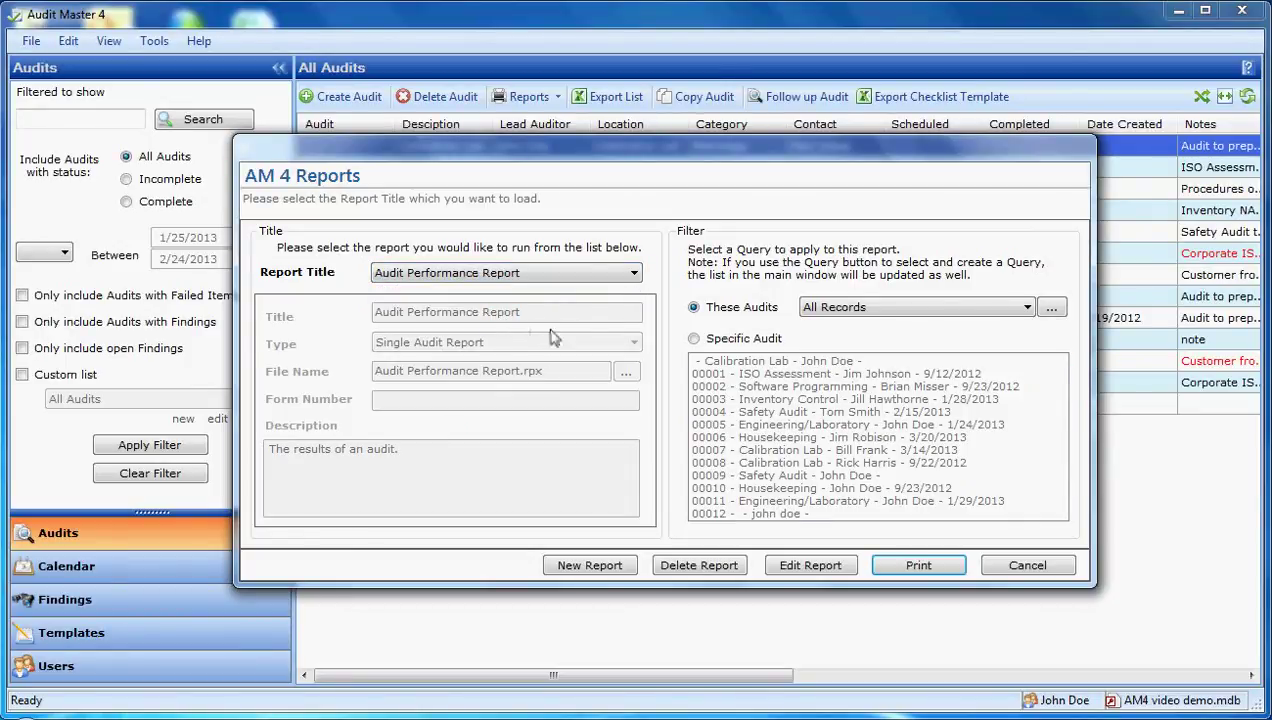
Keep All Records as the report query and switch the filter to Specific Audit
click(847, 307)
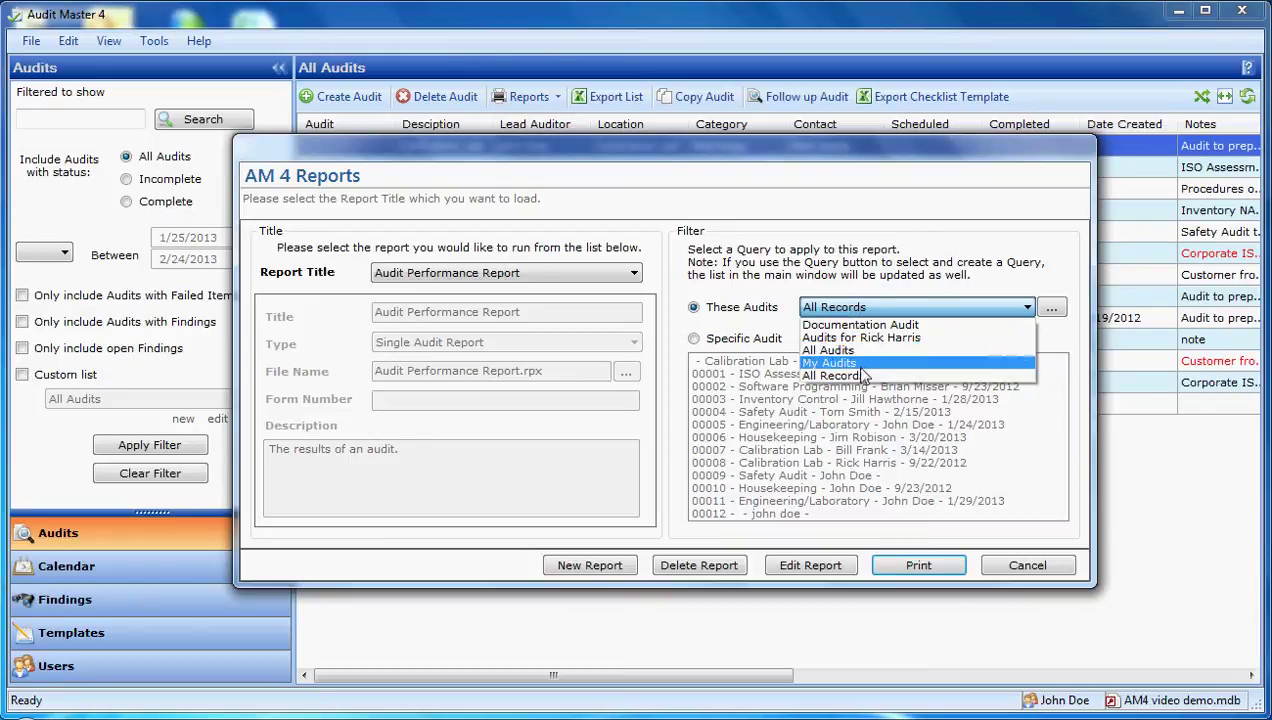
click(970, 272)
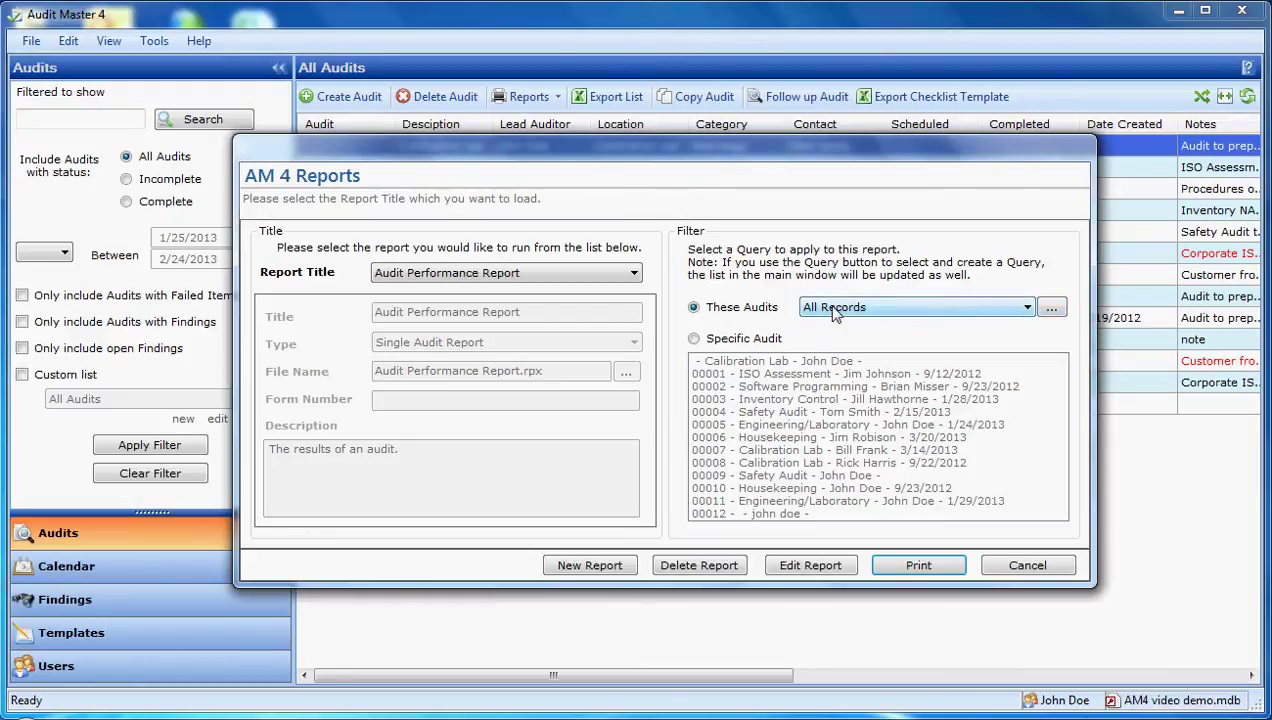
click(693, 340)
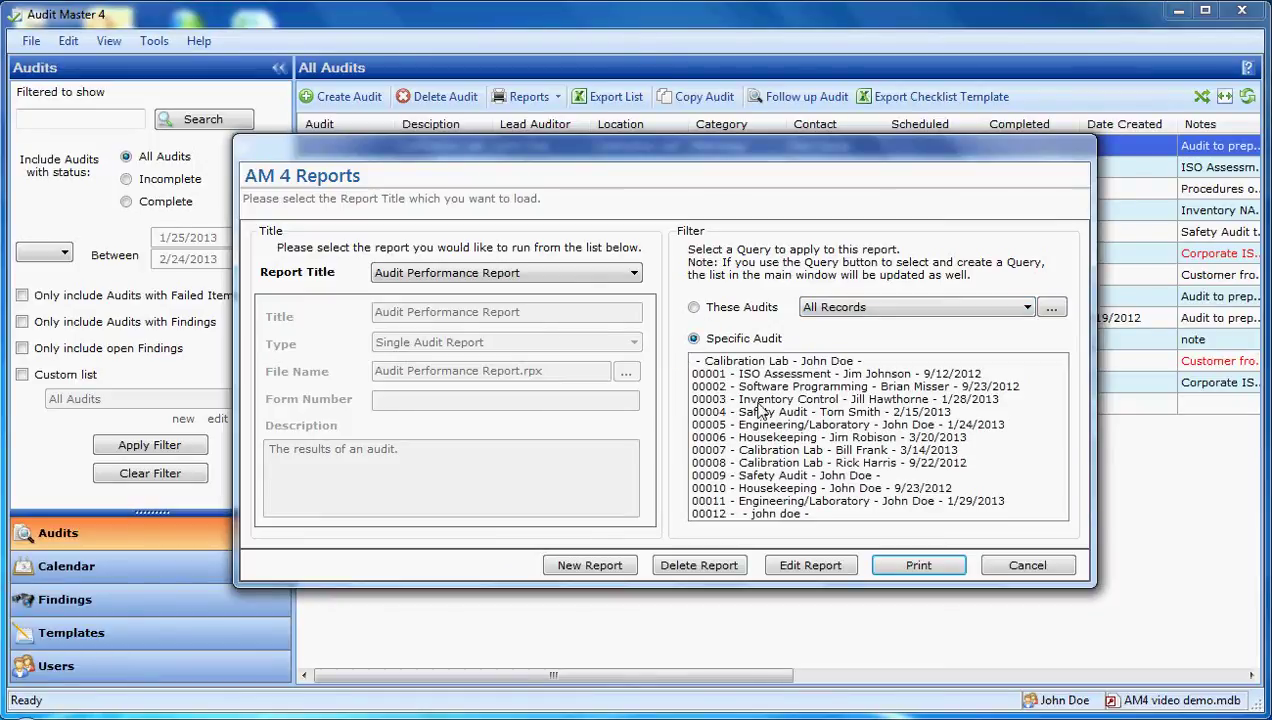
Reopen the Audit Performance Report and unlock its title, form number and description for editing
click(693, 307)
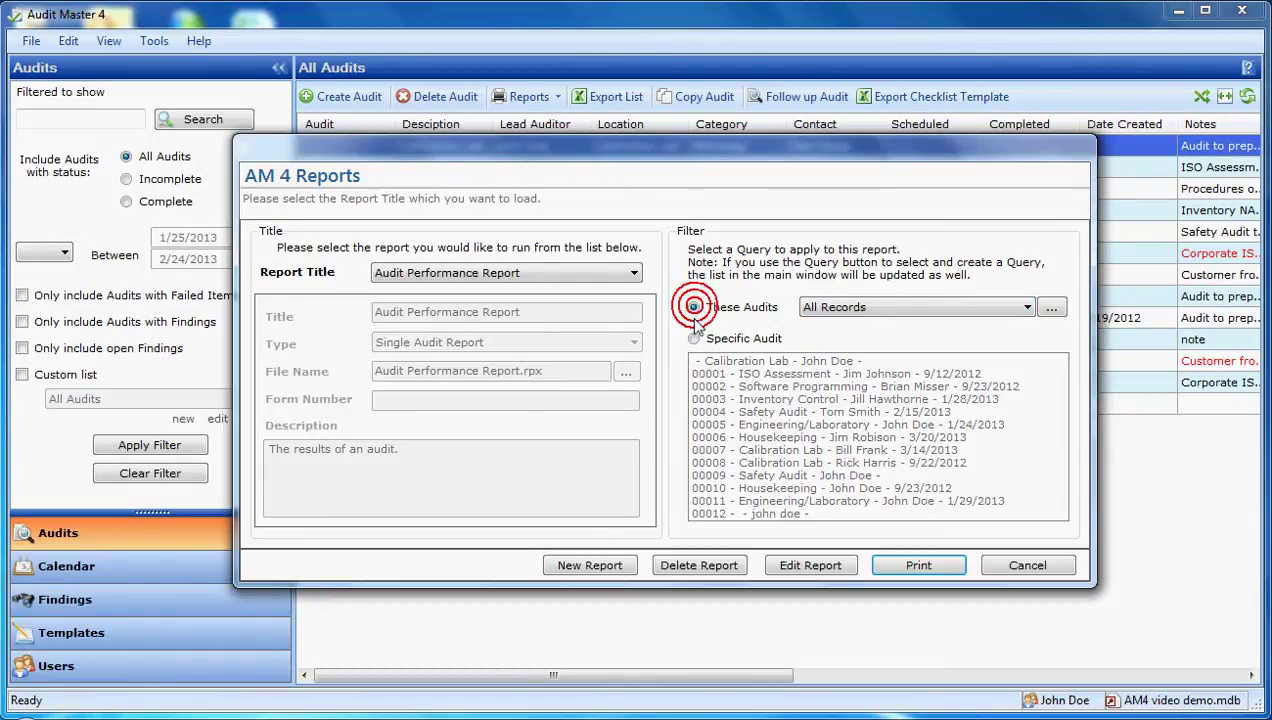
click(804, 566)
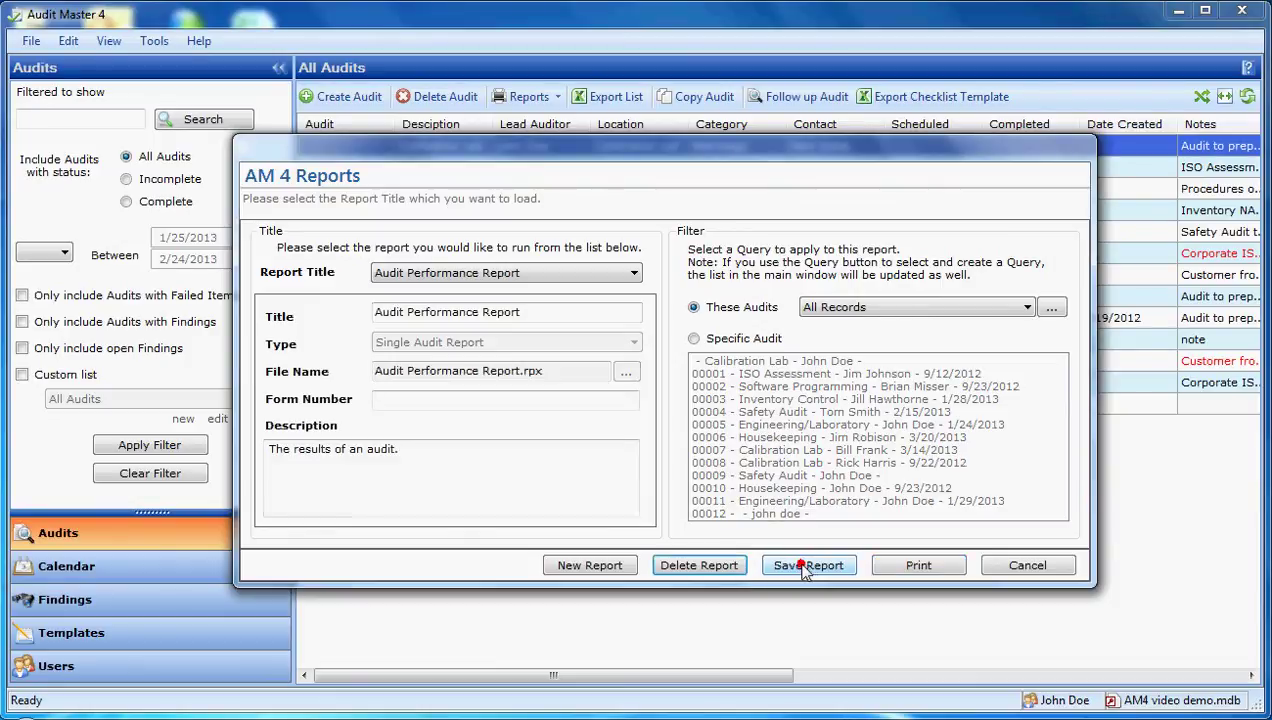
click(527, 311)
click(483, 398)
click(477, 458)
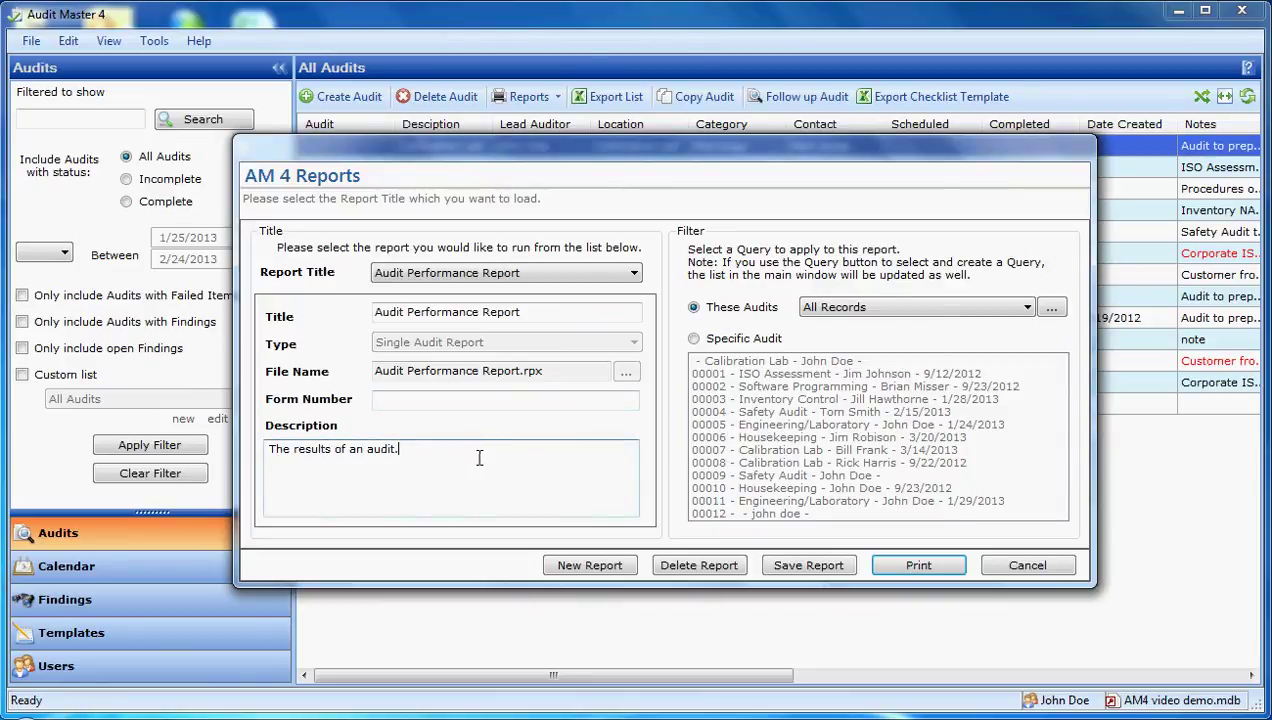